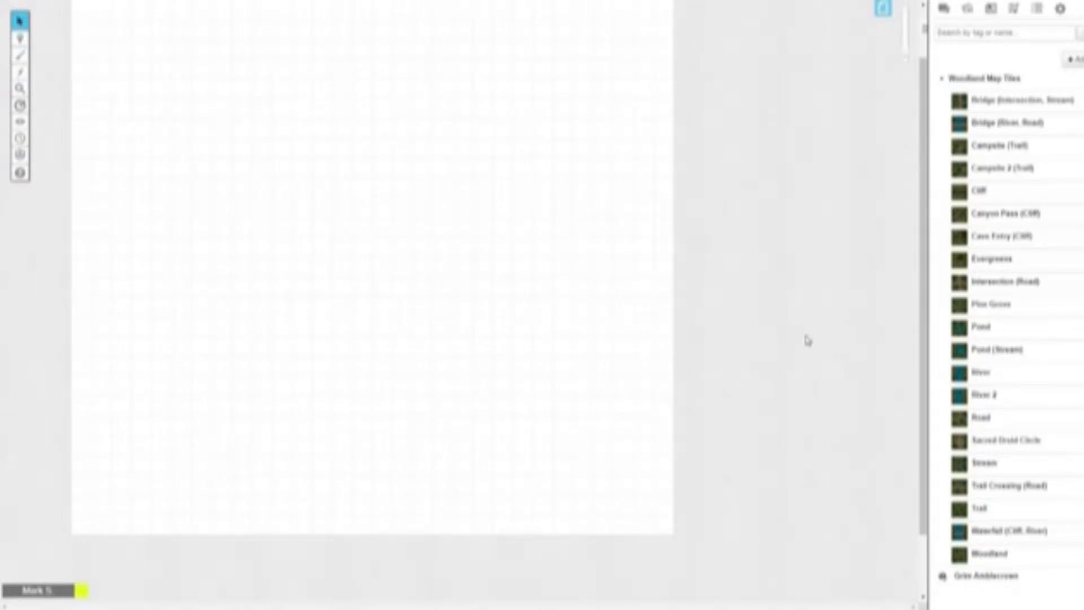
pyautogui.scroll(1, 808, 340)
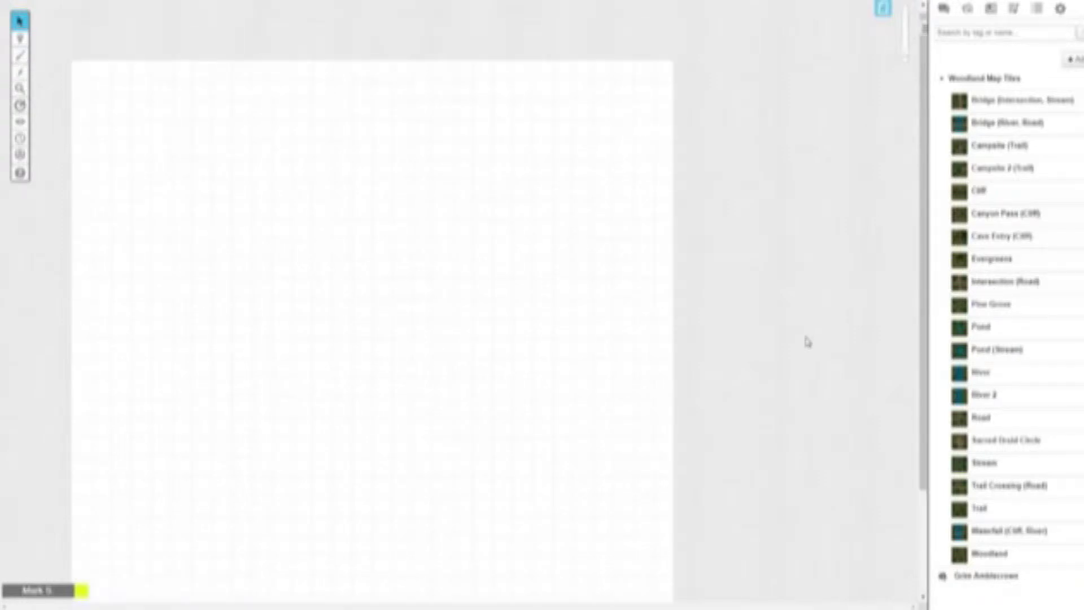
pyautogui.scroll(-2, 808, 341)
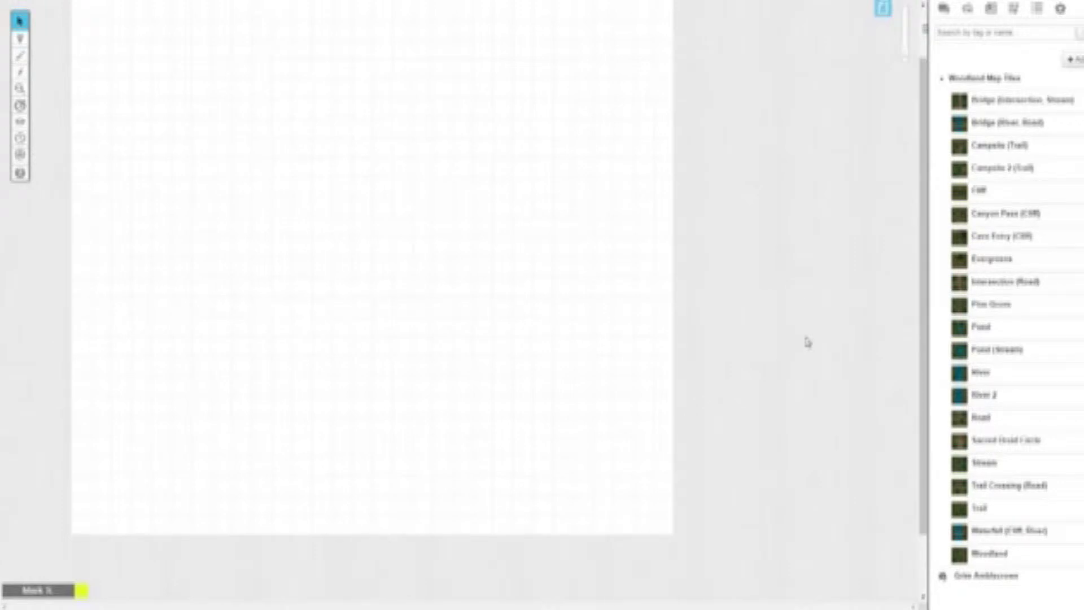
pyautogui.scroll(1, 875, 298)
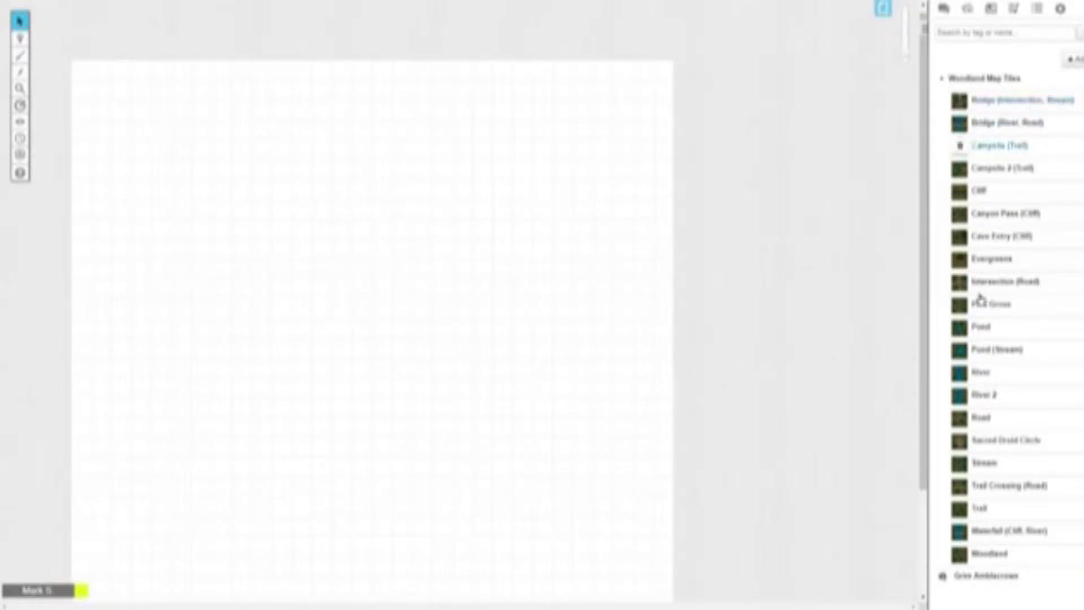
# Place the Pond tile in the map's upper-left quarter and the Sacred Druid Circle tile beside it
pyautogui.moveTo(1007, 327); pyautogui.dragTo(359, 321)
pyautogui.moveTo(320, 241); pyautogui.dragTo(301, 217)
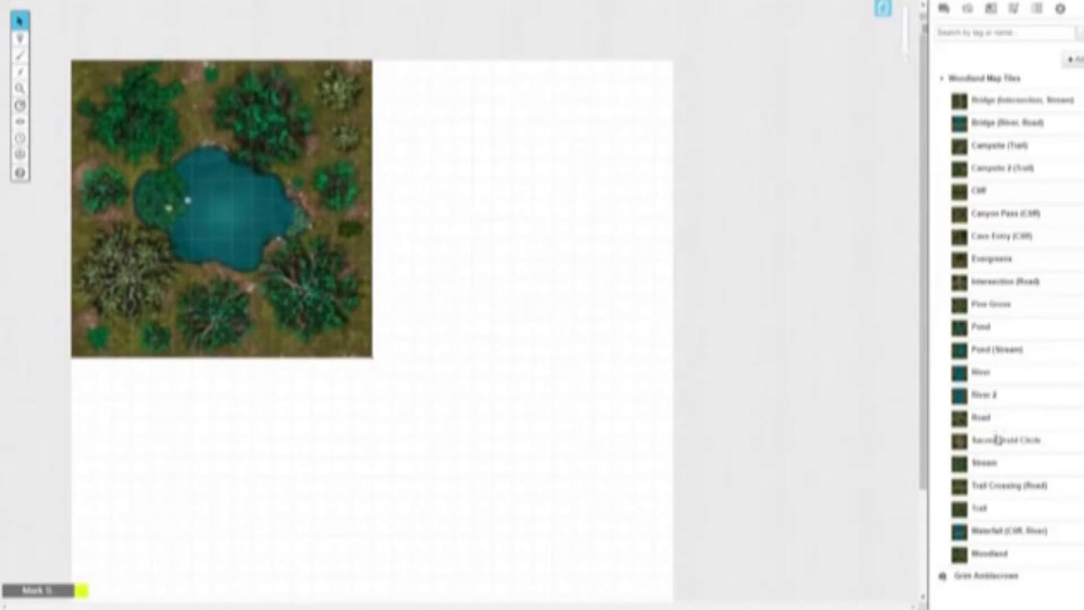
pyautogui.moveTo(997, 439); pyautogui.dragTo(496, 258)
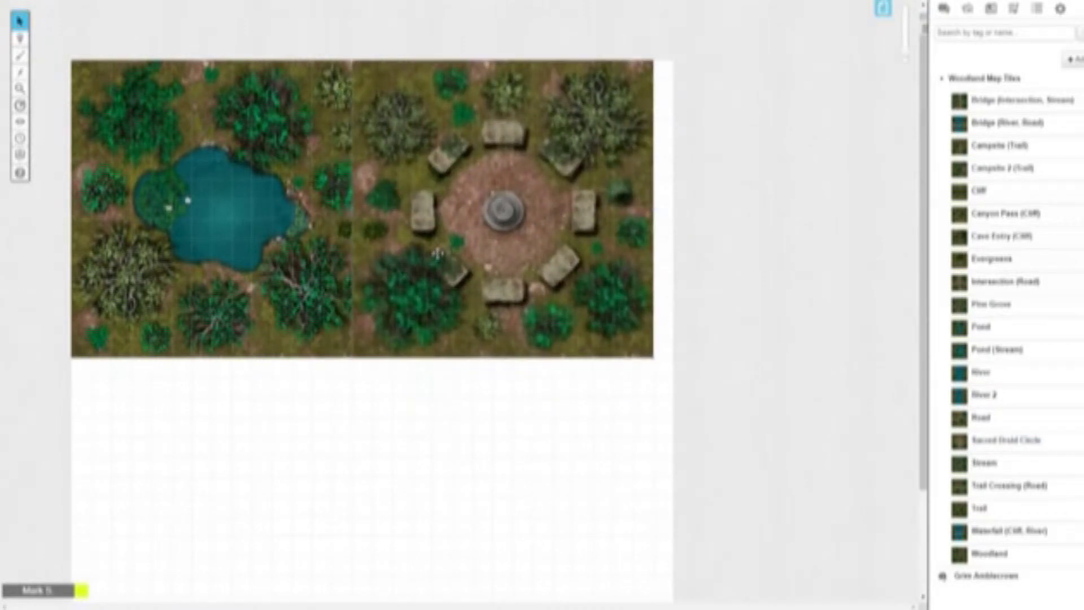
# Place the Road tile below the pond and the Bridge (River, Road) tile beside it so the road continues
pyautogui.scroll(-4, 437, 254)
pyautogui.moveTo(993, 417); pyautogui.dragTo(262, 275)
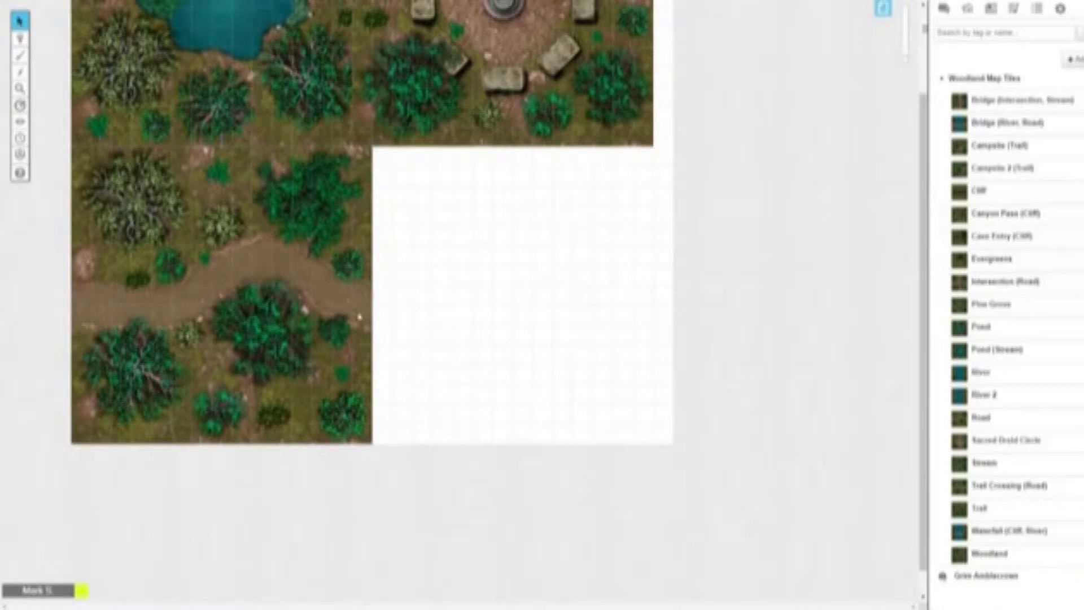
pyautogui.moveTo(960, 374); pyautogui.dragTo(547, 262)
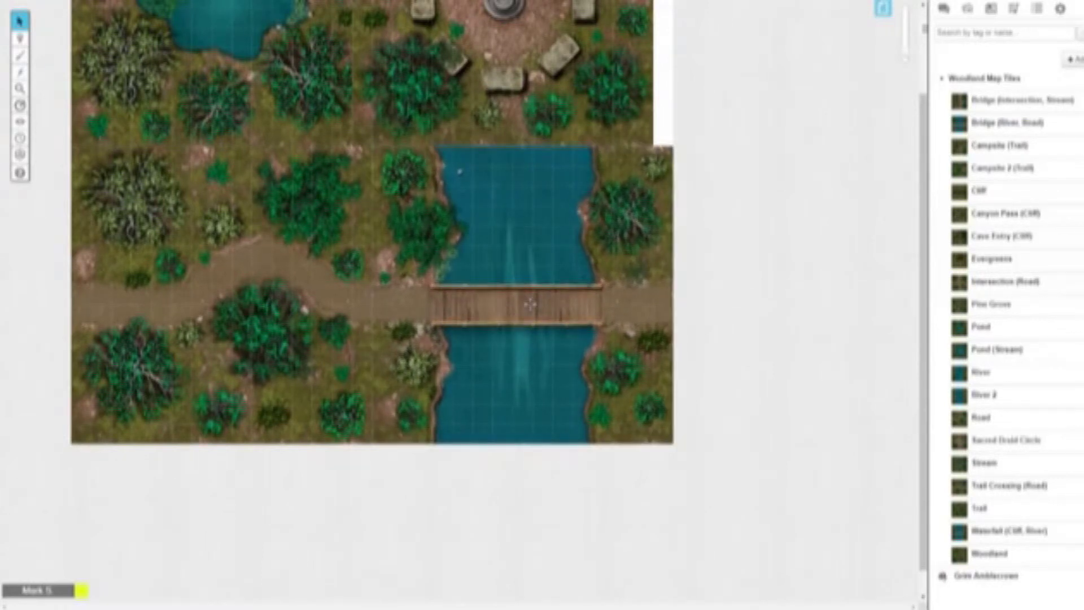
# Replace the druid circle tile above the bridge with a river tile that continues the river
pyautogui.scroll(4, 531, 305)
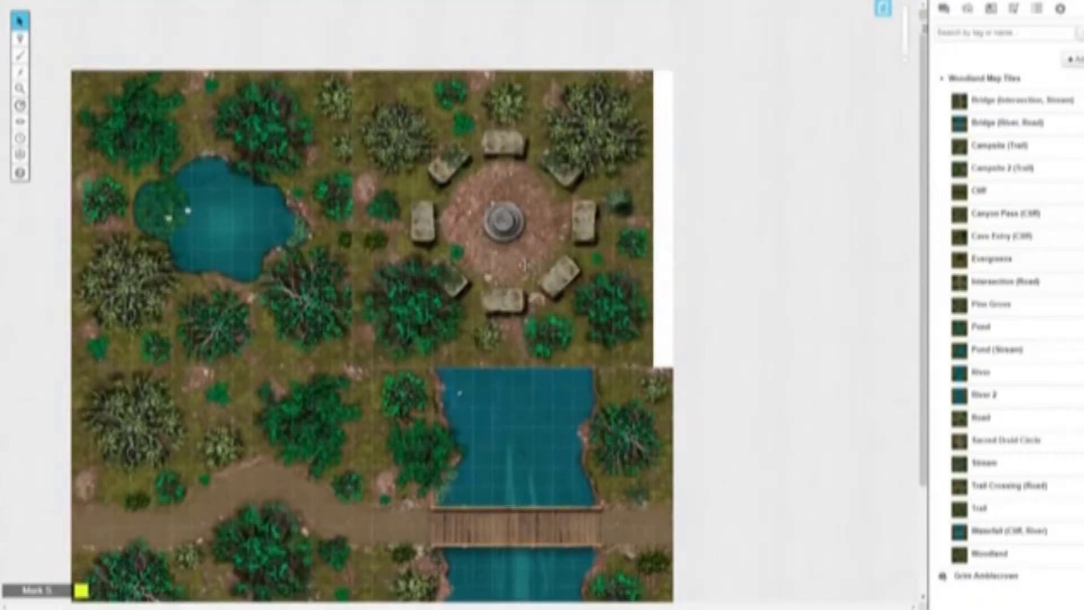
pyautogui.press('Delete')
pyautogui.moveTo(999, 382); pyautogui.dragTo(508, 252)
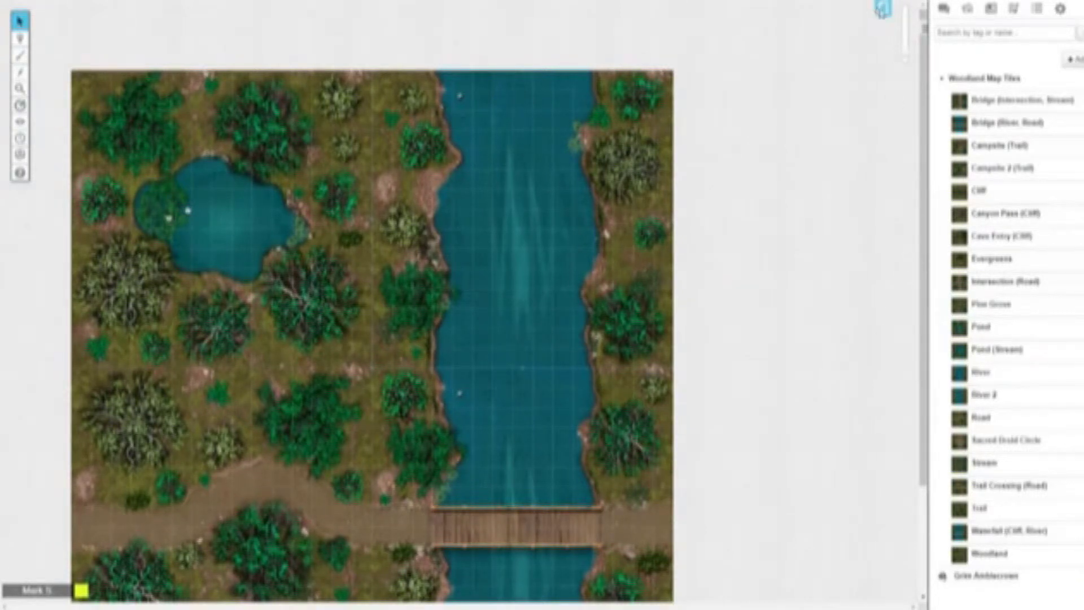
# Open the Roadside Camp page and switch to the Objects & Tokens layer
pyautogui.click(884, 14)
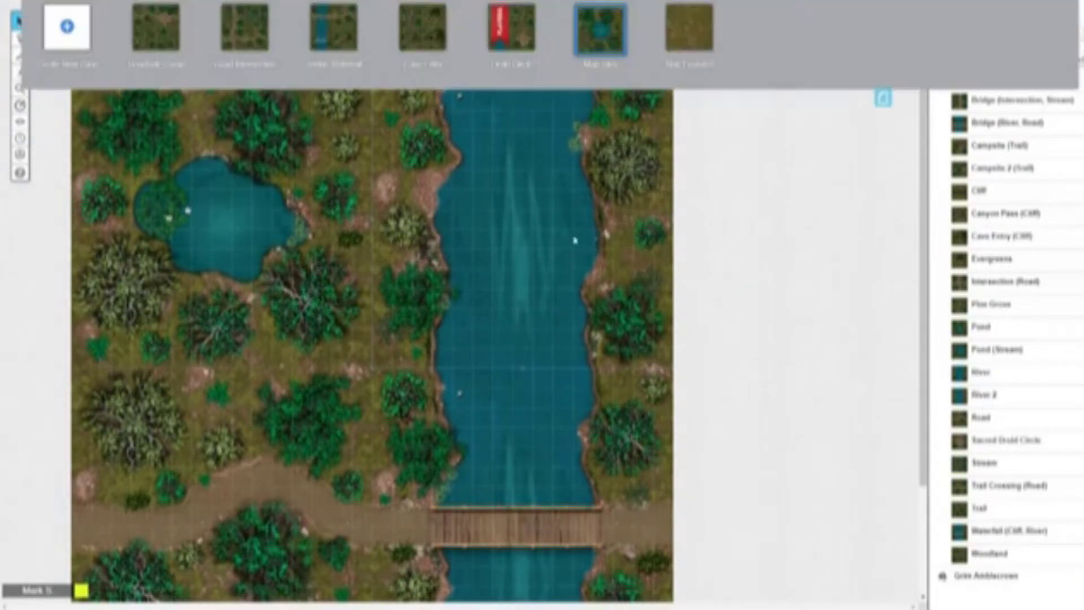
pyautogui.click(159, 34)
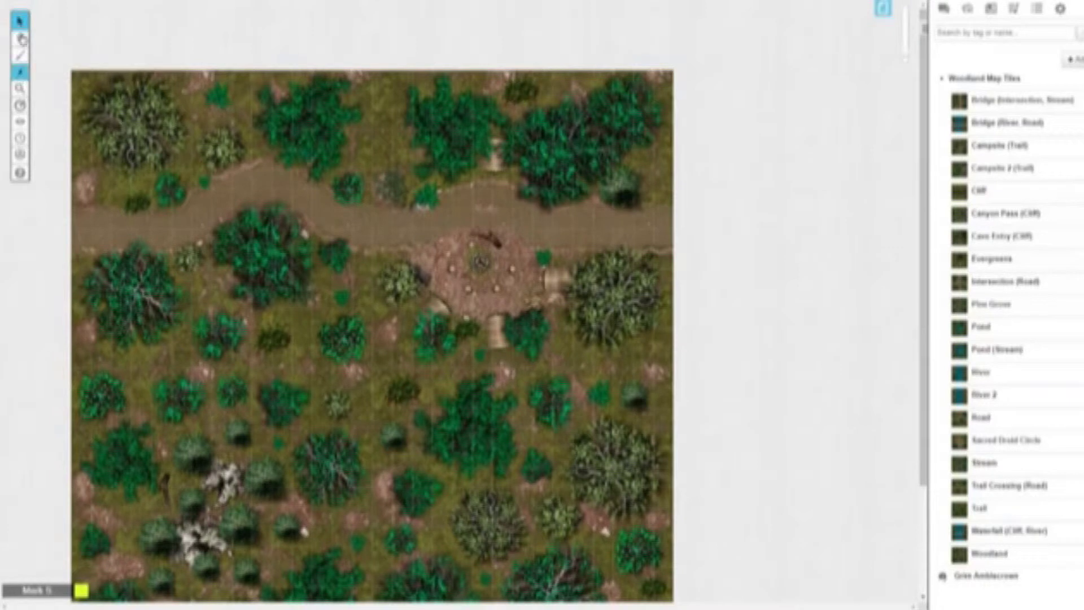
pyautogui.moveTo(20, 38)
pyautogui.click(51, 57)
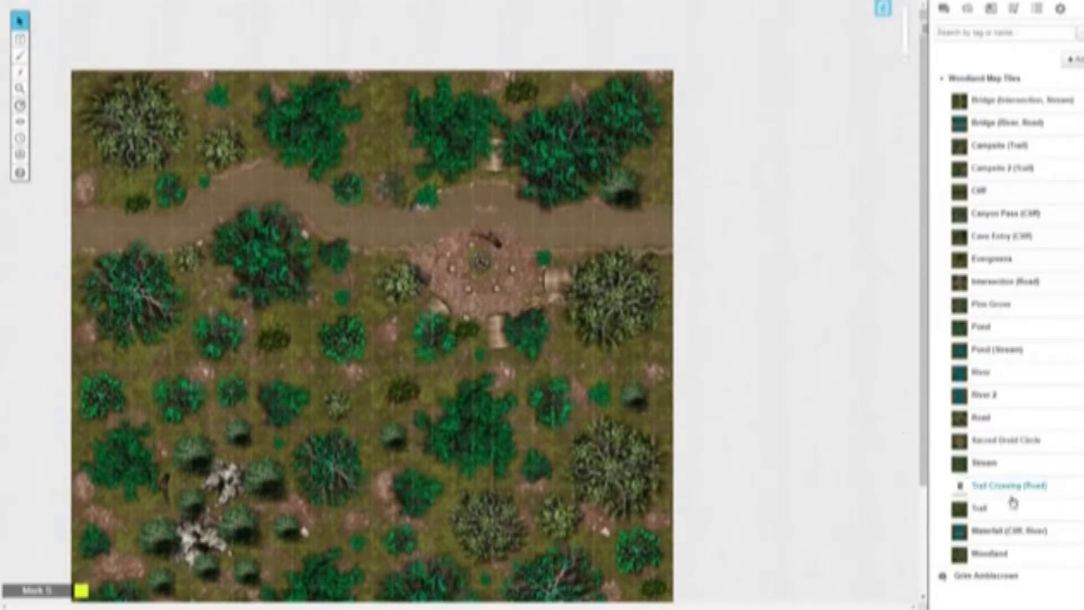
# Show the Jukebox and move the Players ribbon to the Roadside Camp page
pyautogui.click(1015, 10)
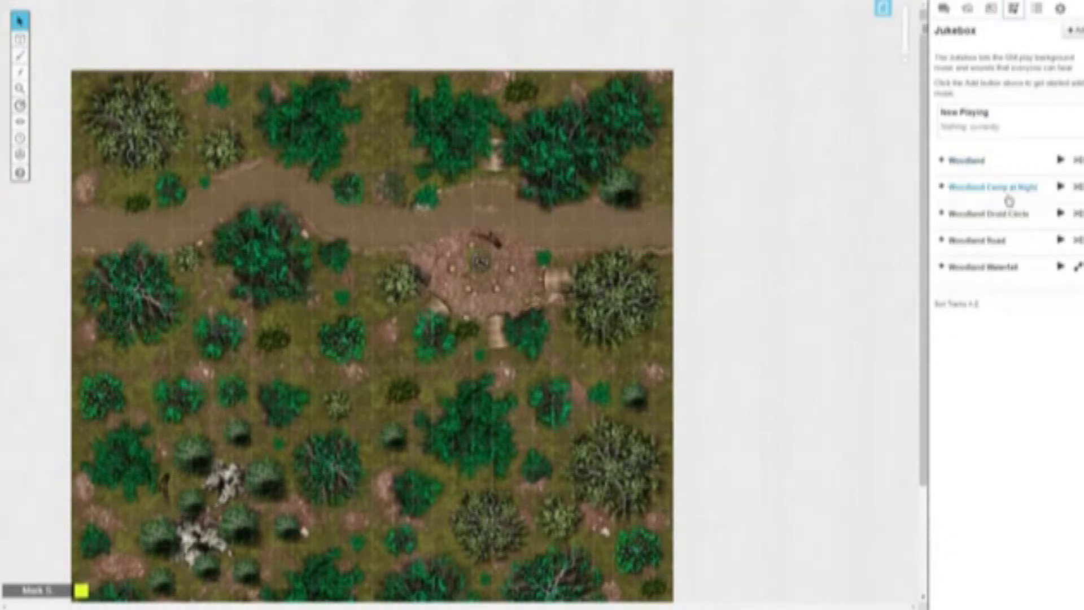
pyautogui.click(882, 8)
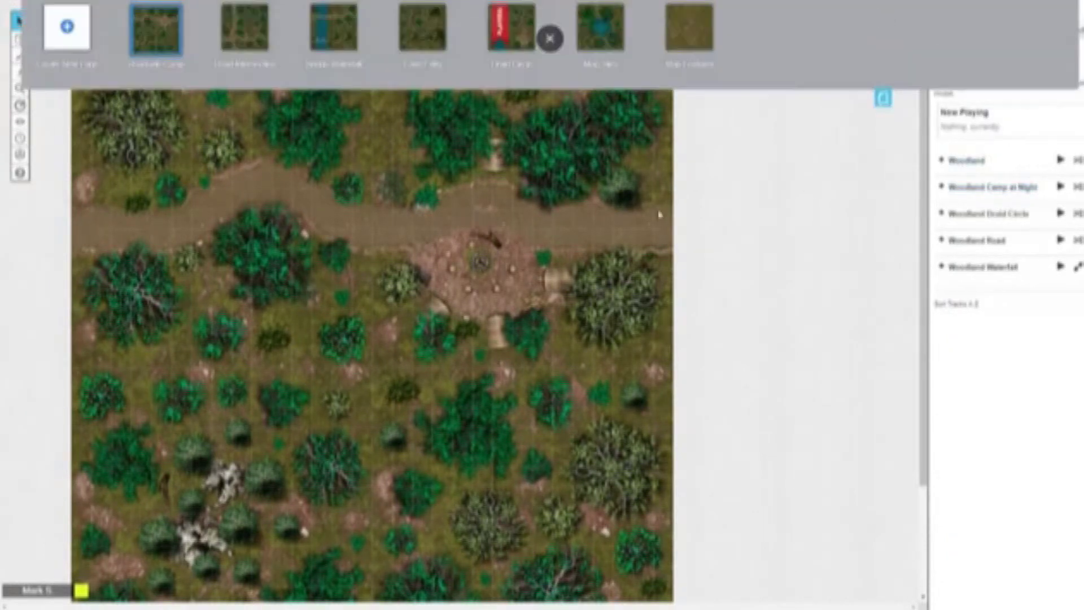
pyautogui.moveTo(498, 23); pyautogui.dragTo(168, 26)
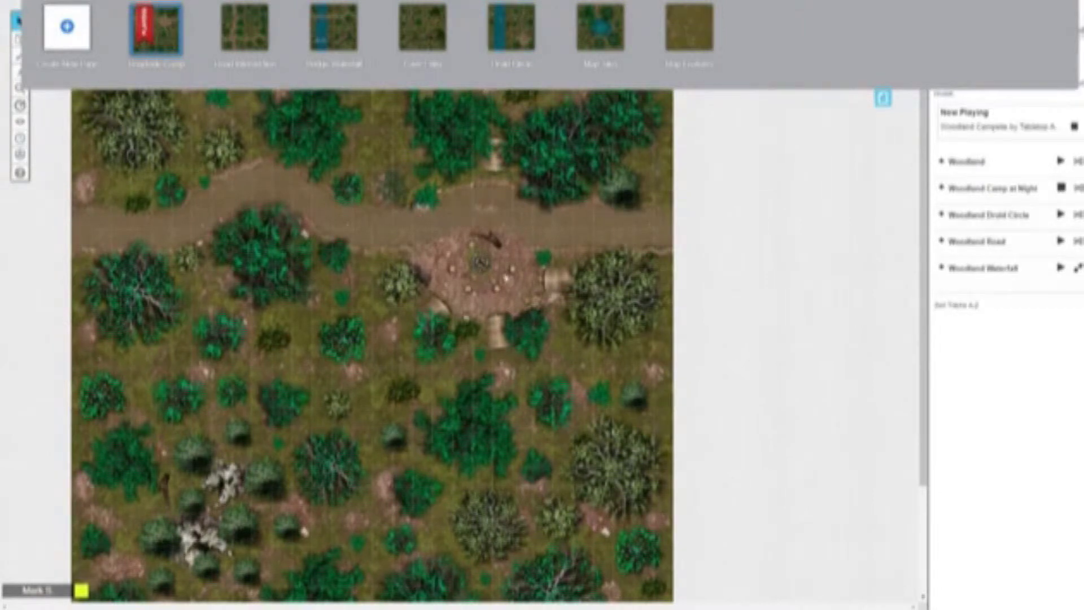
pyautogui.click(884, 98)
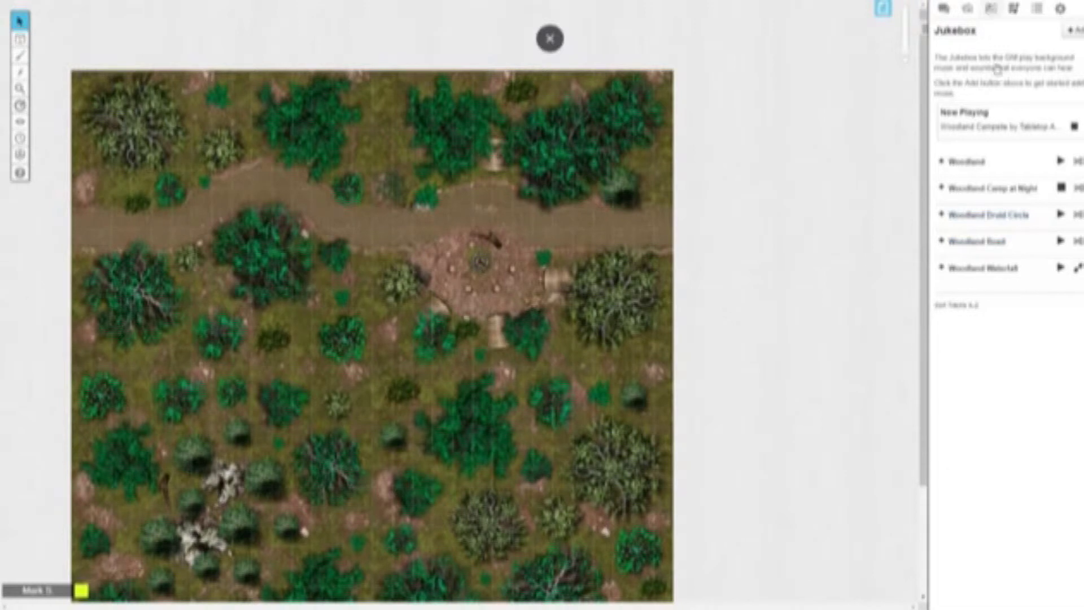
# Return to the art library and place the character's token at the campsite's edge beside the road
pyautogui.click(992, 9)
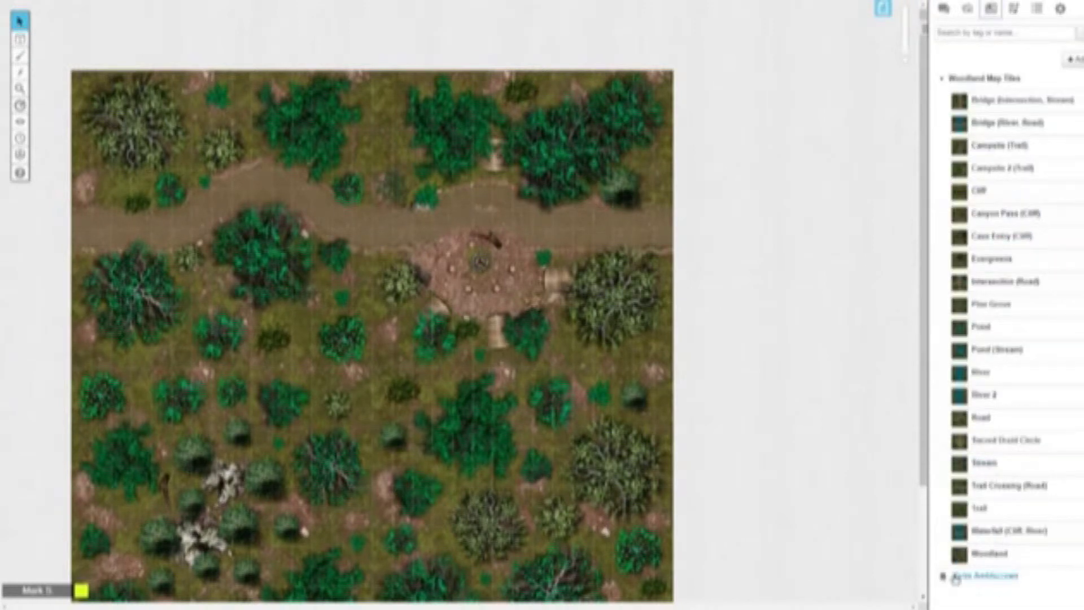
pyautogui.moveTo(956, 579); pyautogui.dragTo(450, 242)
pyautogui.click(445, 245)
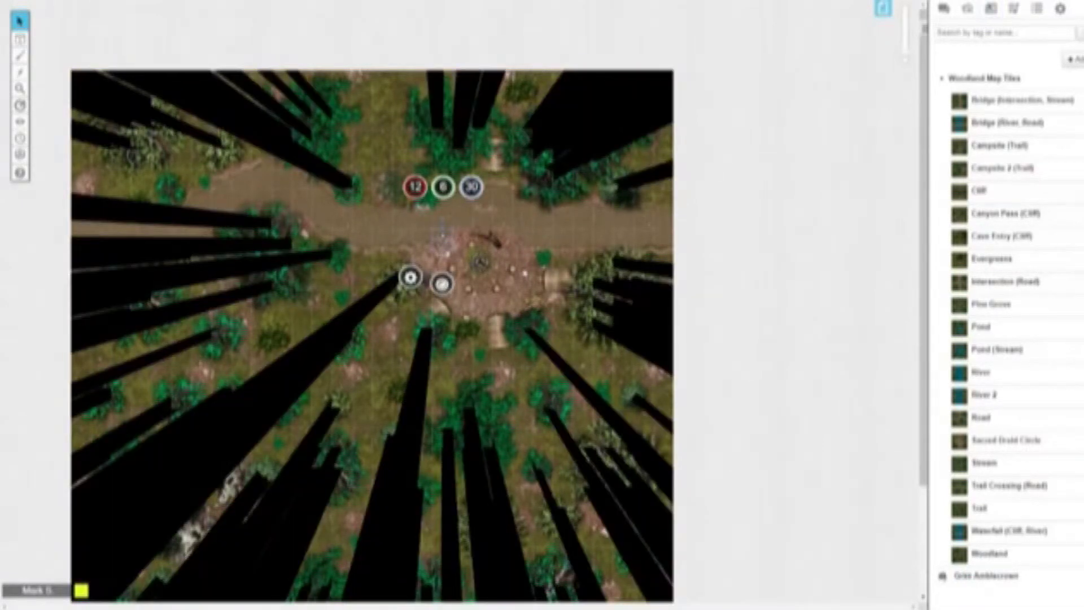
# Move the character's token through the campsite, past the fire pit to its lower right, to demonstrate the dynamic lighting
pyautogui.moveTo(443, 243); pyautogui.dragTo(442, 278)
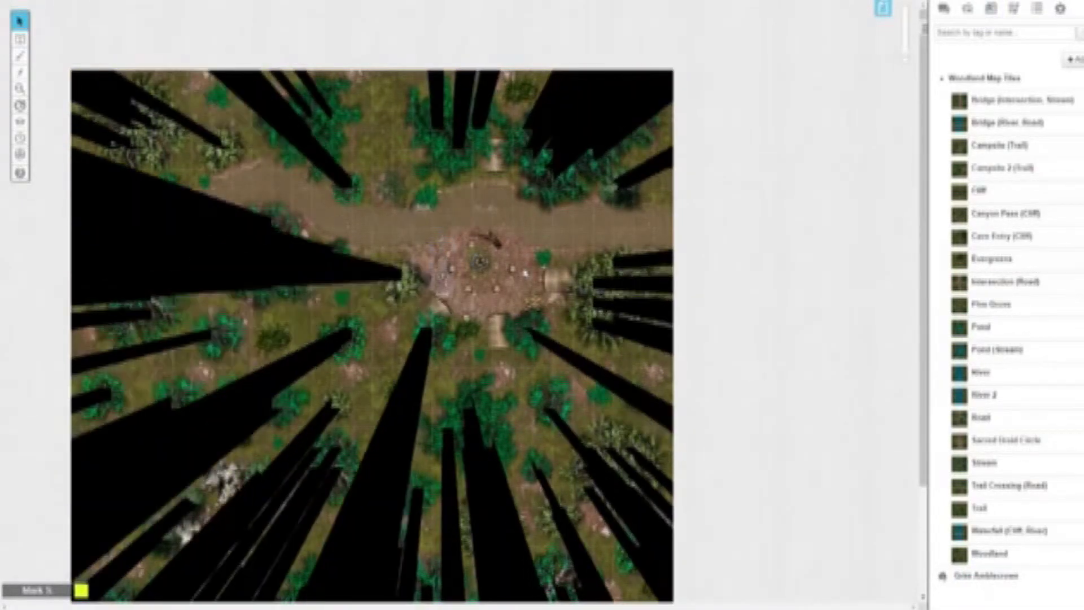
pyautogui.press('Right')
pyautogui.press('Right')
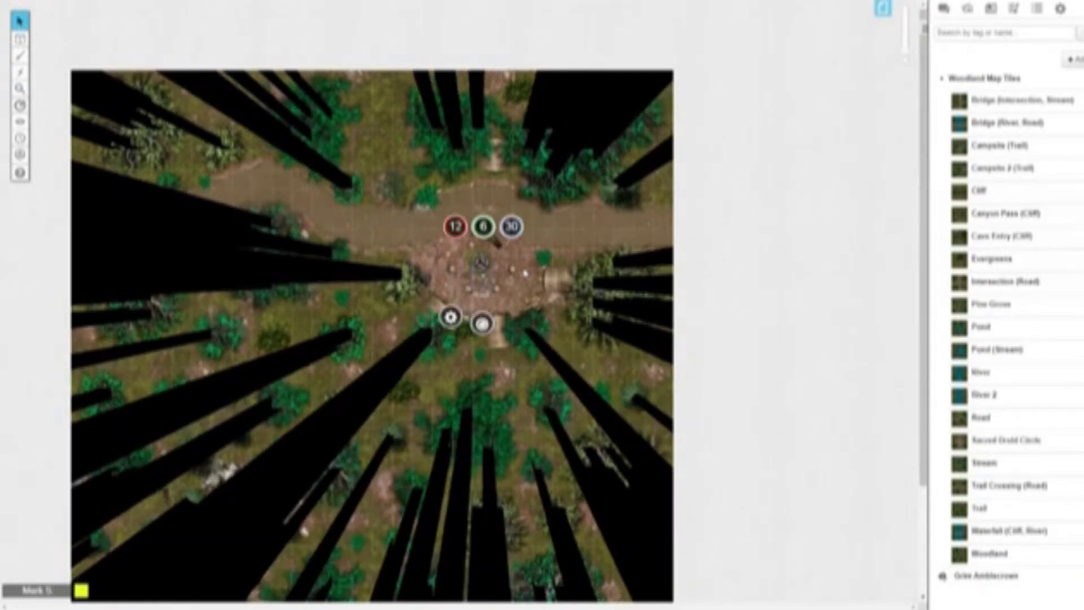
pyautogui.press('Down')
pyautogui.press('Right')
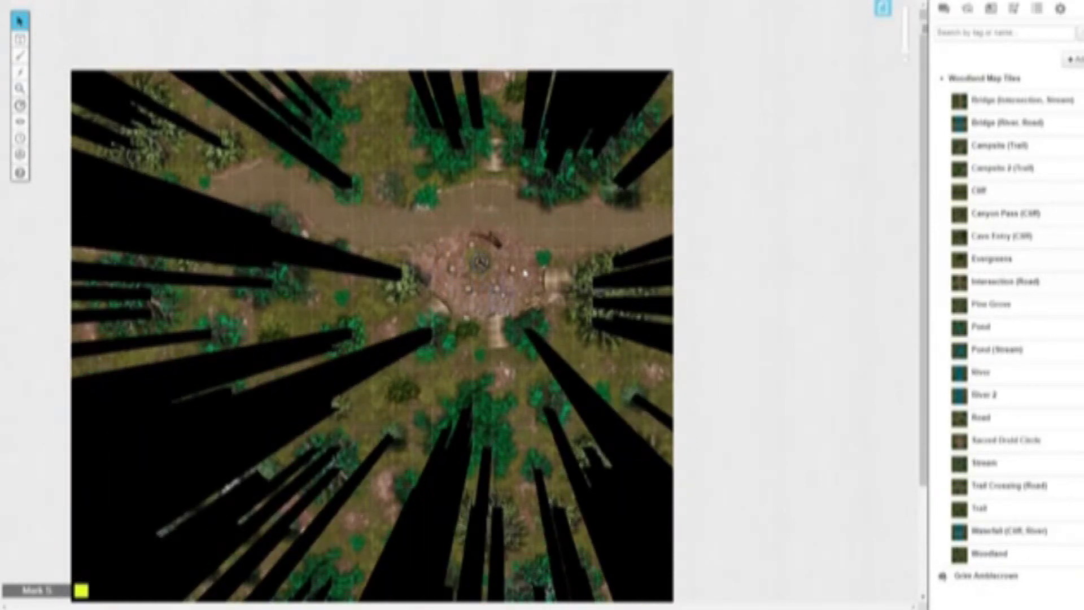
pyautogui.click(525, 273)
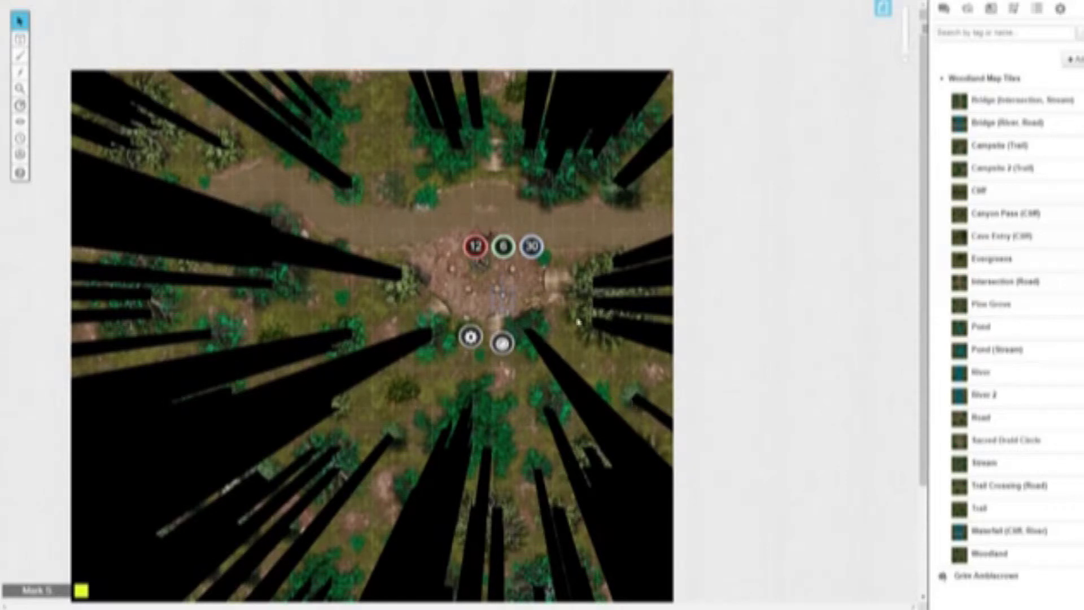
# Move the Players ribbon to the Bridge Waterfall page and place the character's token on the bridge
pyautogui.click(884, 11)
pyautogui.moveTo(144, 27); pyautogui.dragTo(351, 42)
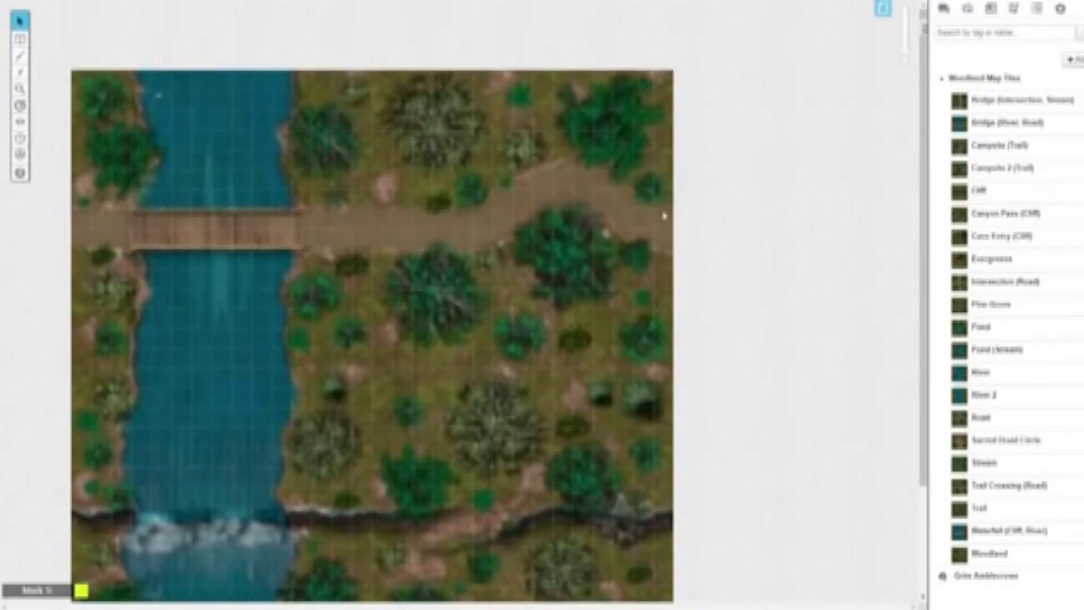
pyautogui.scroll(-2, 664, 215)
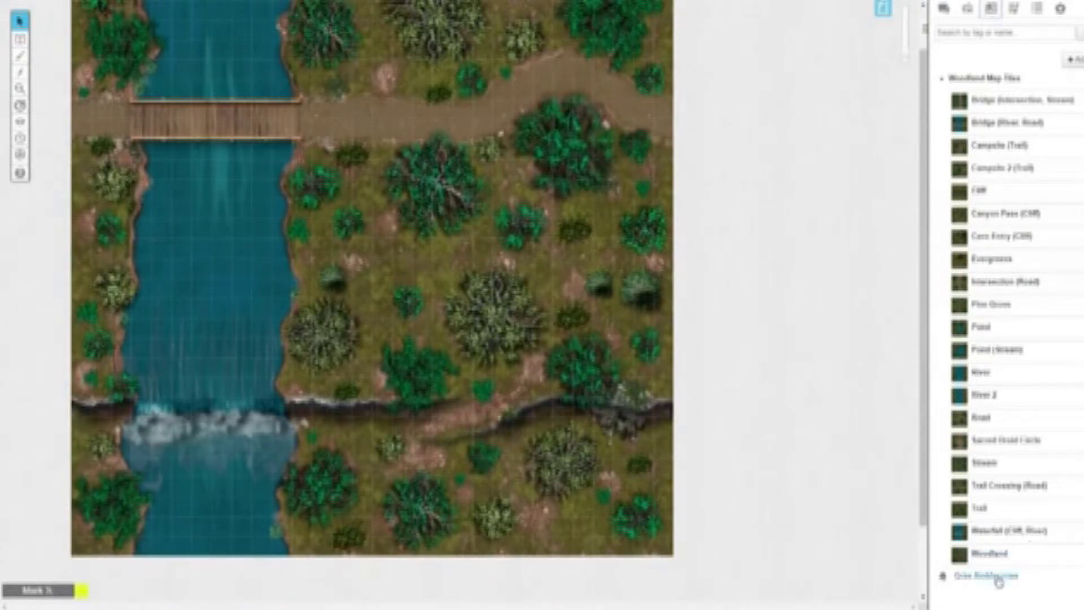
pyautogui.moveTo(998, 581); pyautogui.dragTo(260, 119)
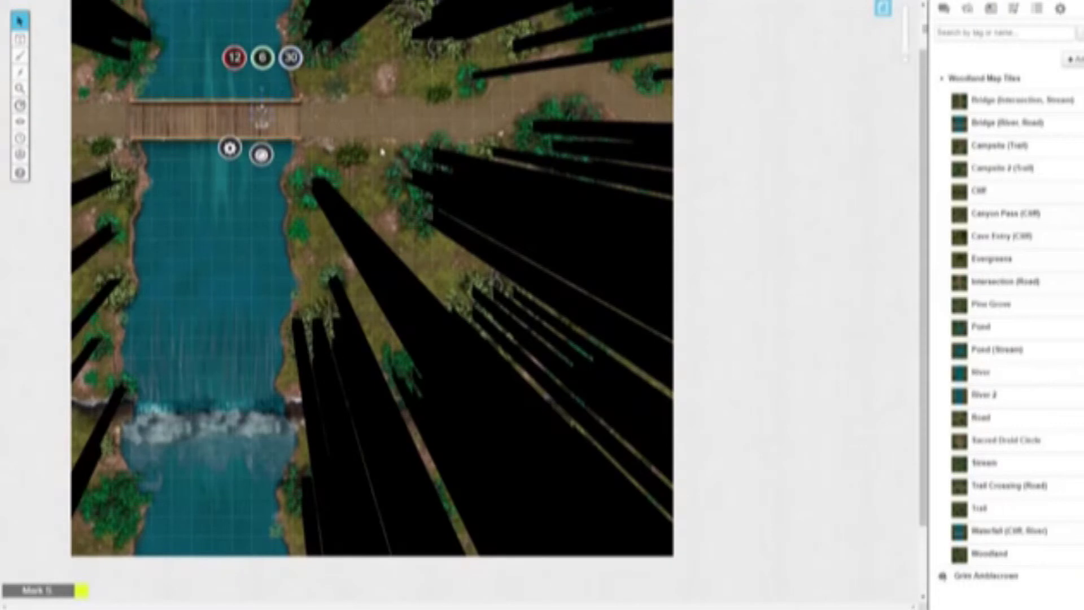
# Walk the character's token east off the bridge and along the road to demonstrate the changing line of sight
pyautogui.press('Right')
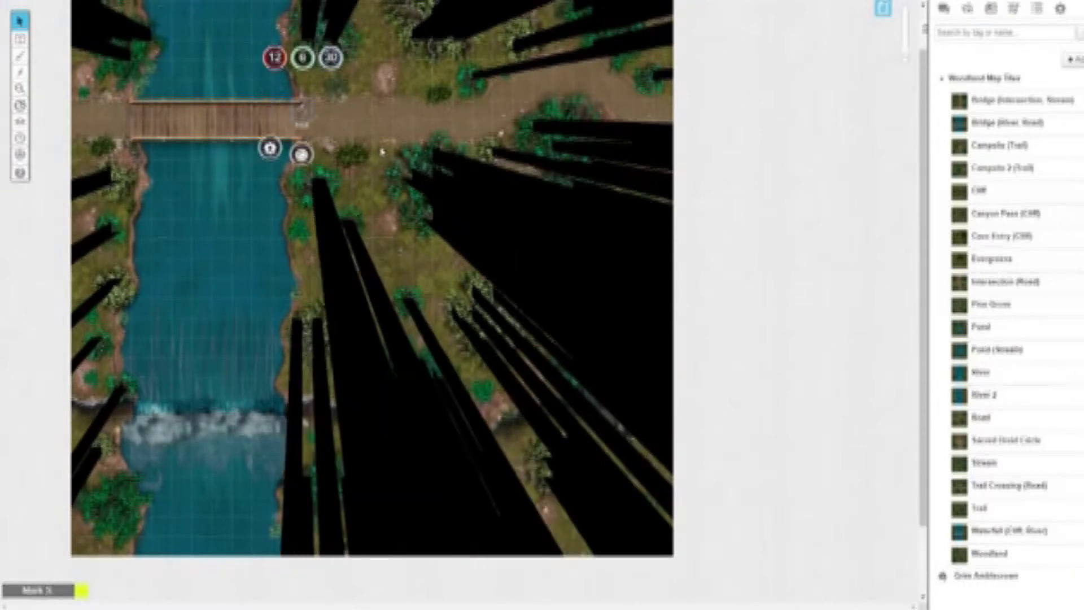
pyautogui.press('Right')
pyautogui.press('Right')
pyautogui.press('Right')
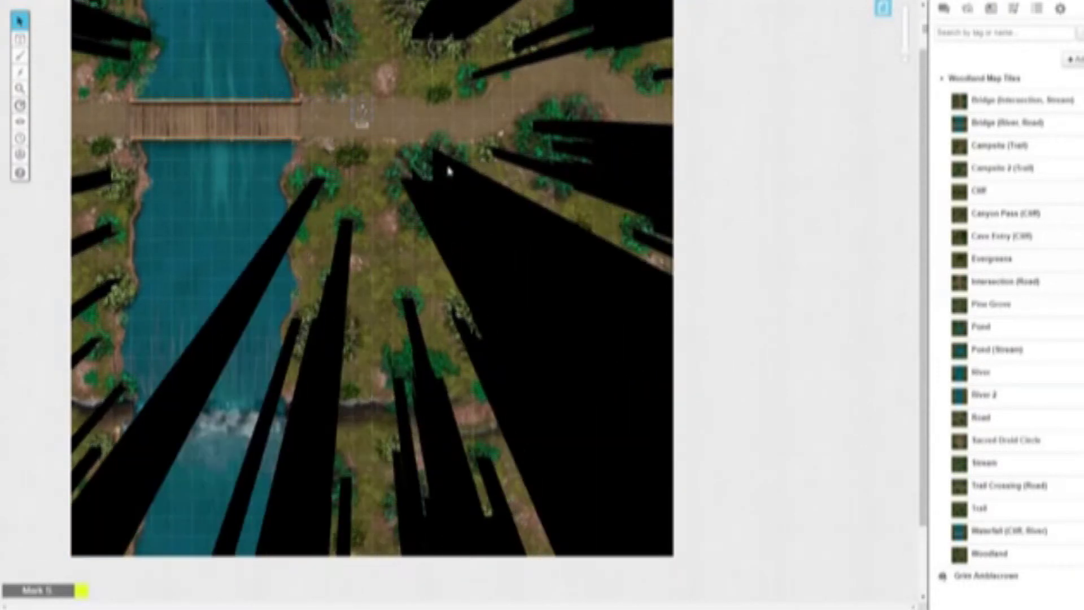
pyautogui.press('Right')
pyautogui.press('Right')
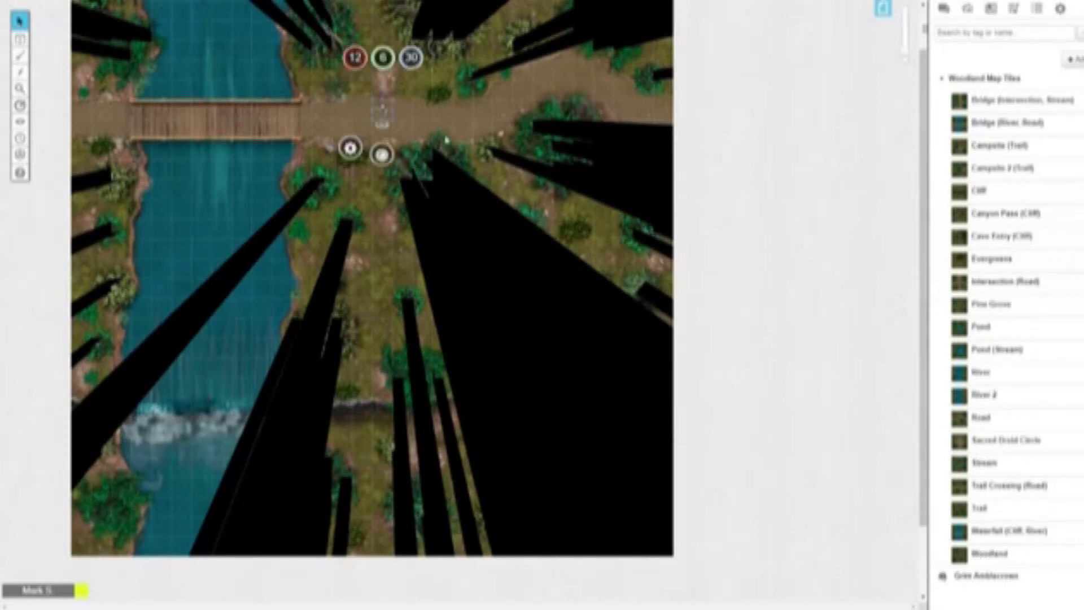
pyautogui.click(402, 122)
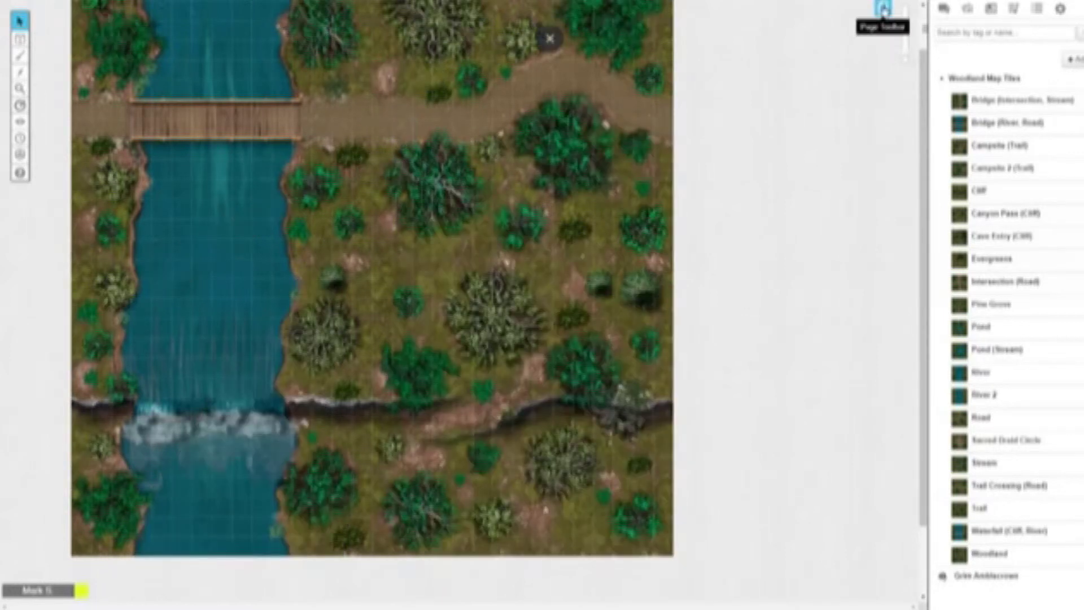
# Open the page with the bare woodland ground tiles and stop the Woodland Waterfall playlist in the Jukebox
pyautogui.click(883, 9)
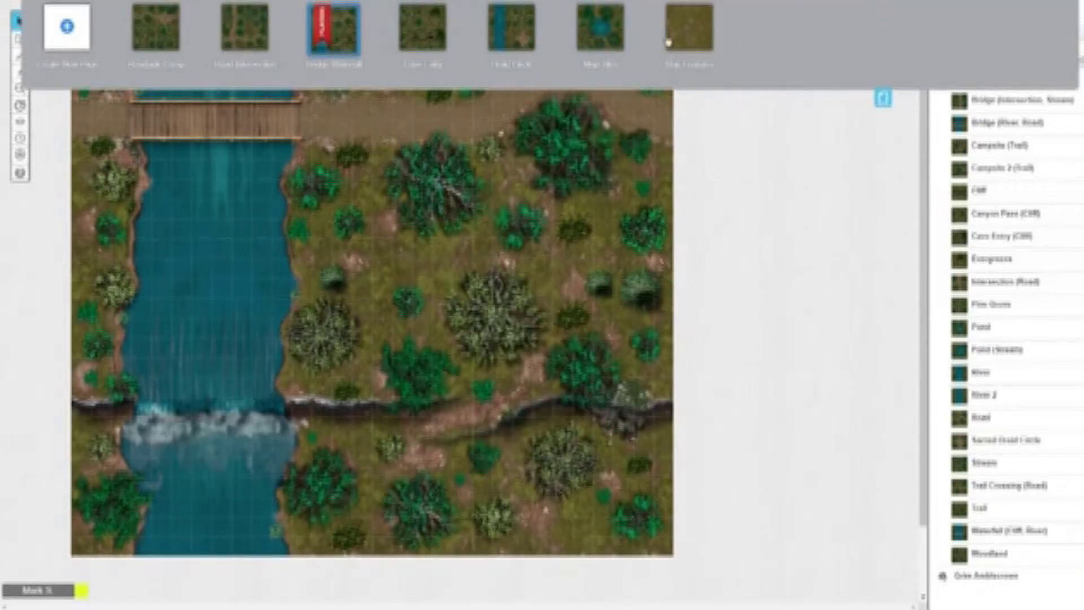
pyautogui.click(672, 38)
pyautogui.click(882, 97)
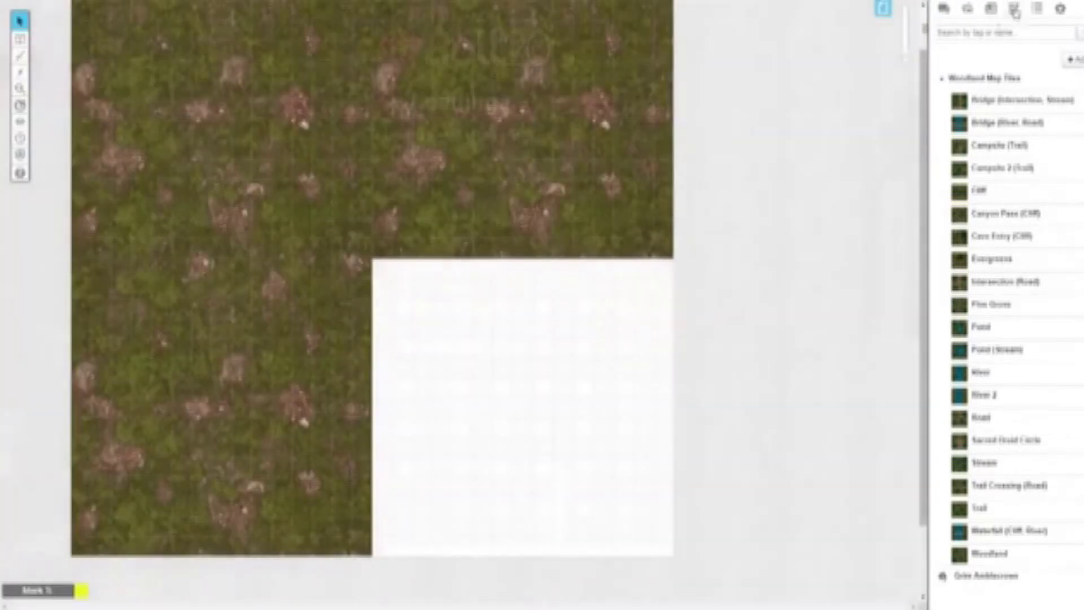
pyautogui.click(1014, 9)
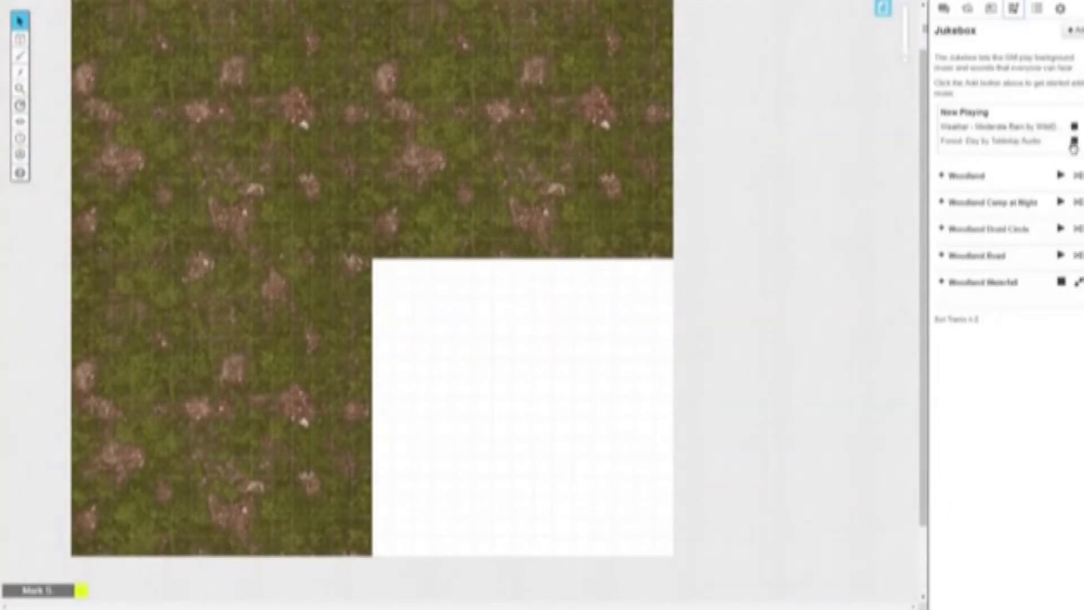
pyautogui.click(1065, 279)
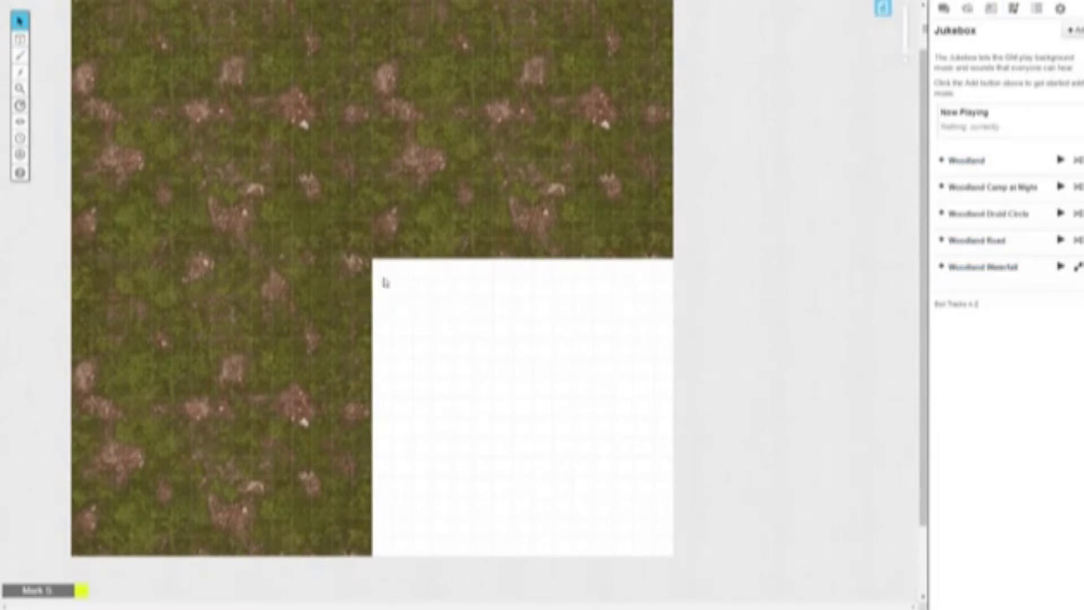
# Switch the bare woodland ground page to the Map & Background layer
pyautogui.scroll(2, 384, 283)
pyautogui.moveTo(21, 41)
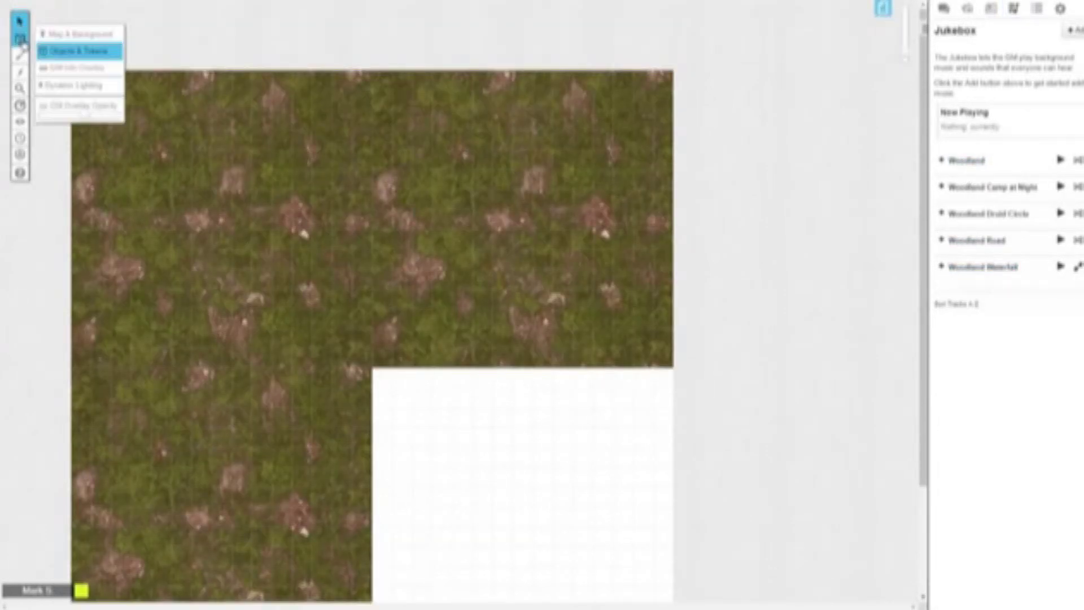
pyautogui.click(79, 35)
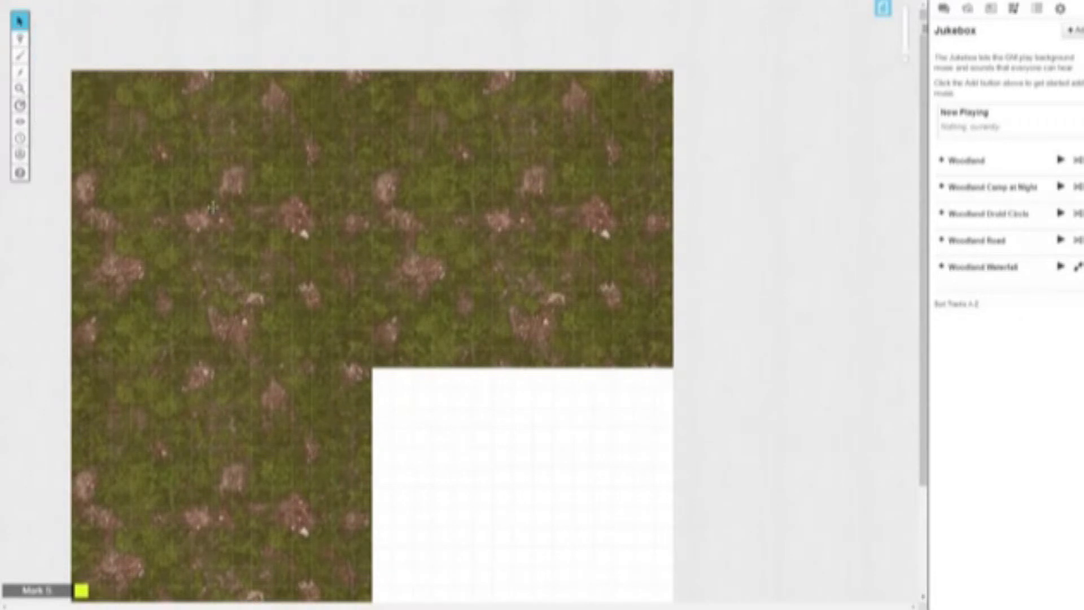
# Copy a woodland ground tile, paste it into the empty southeast quarter of the map and align it with the neighbouring tiles
pyautogui.scroll(-3, 326, 221)
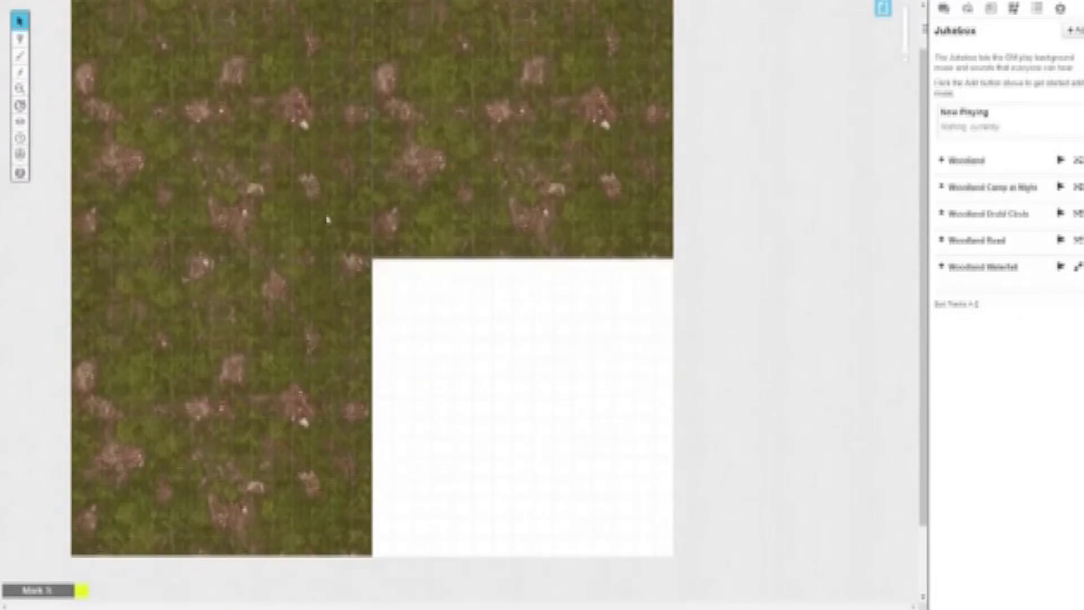
pyautogui.rightClick(302, 175)
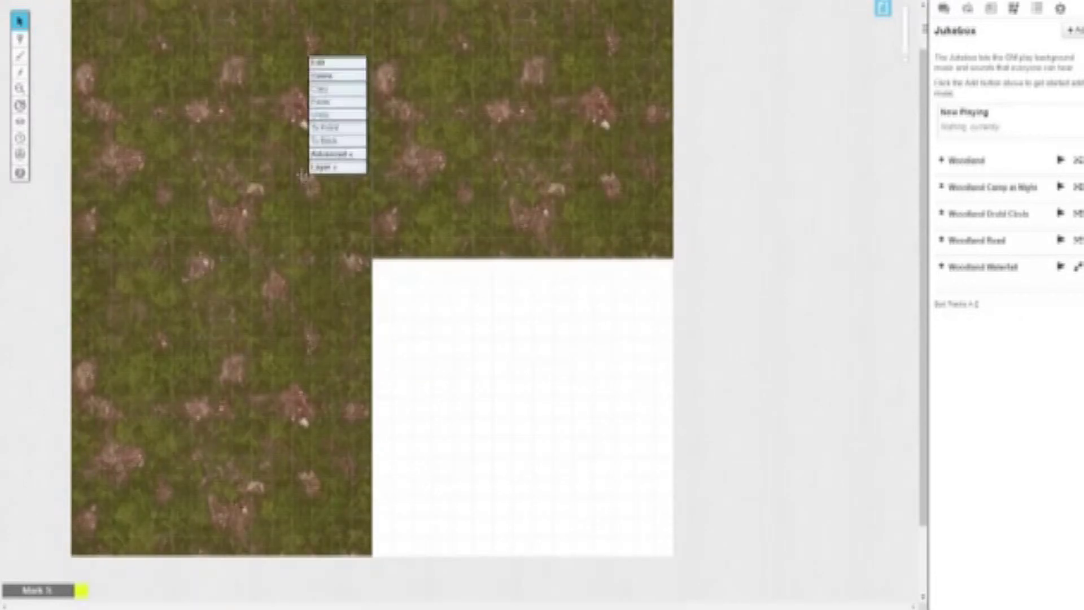
pyautogui.click(331, 90)
pyautogui.rightClick(525, 389)
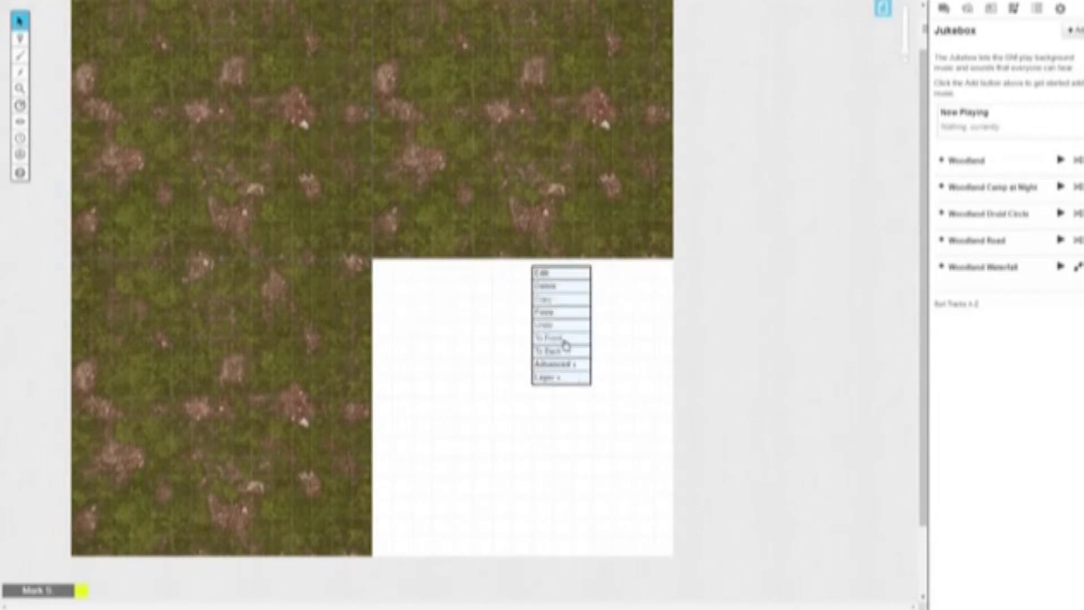
pyautogui.click(559, 312)
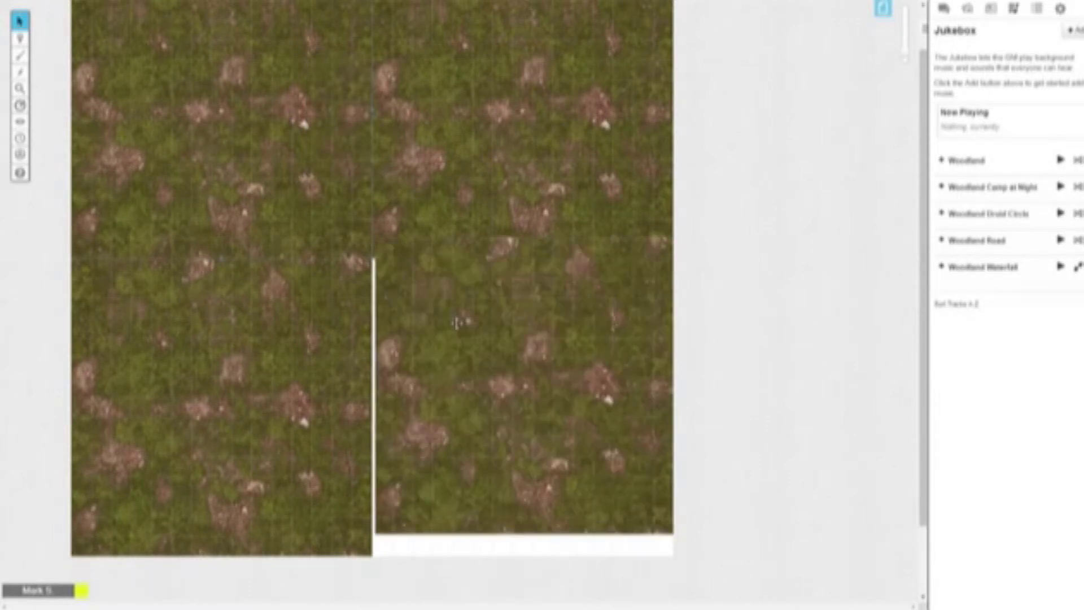
pyautogui.moveTo(467, 319); pyautogui.dragTo(480, 342)
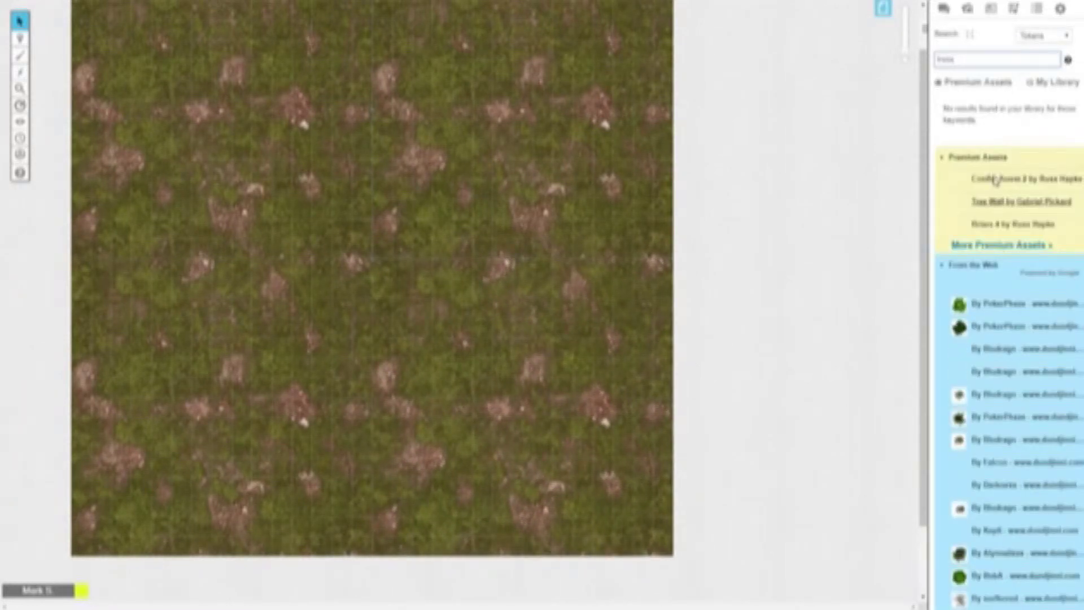
# Search the art library for "tree" and place tree_sycamore.png near the middle of the ground map
pyautogui.moveTo(986, 212)
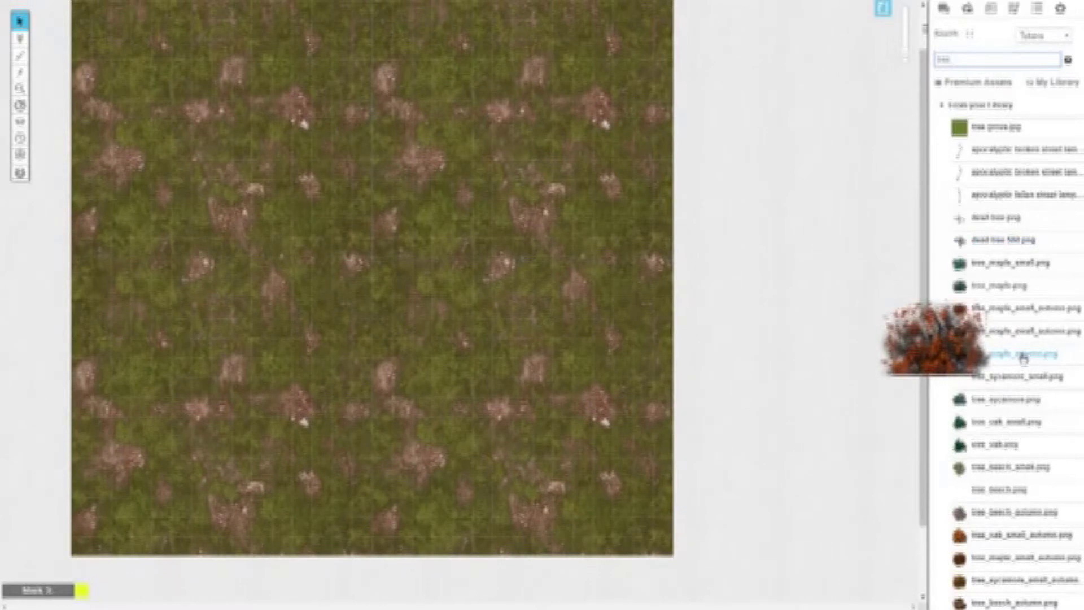
pyautogui.scroll(-1, 1009, 357)
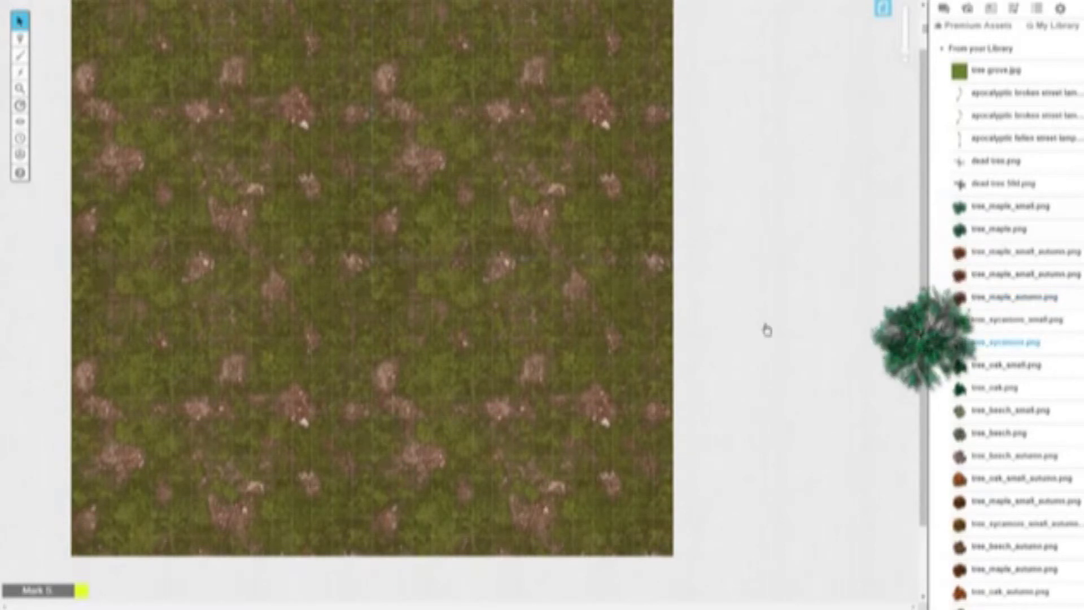
pyautogui.moveTo(767, 331); pyautogui.dragTo(402, 250)
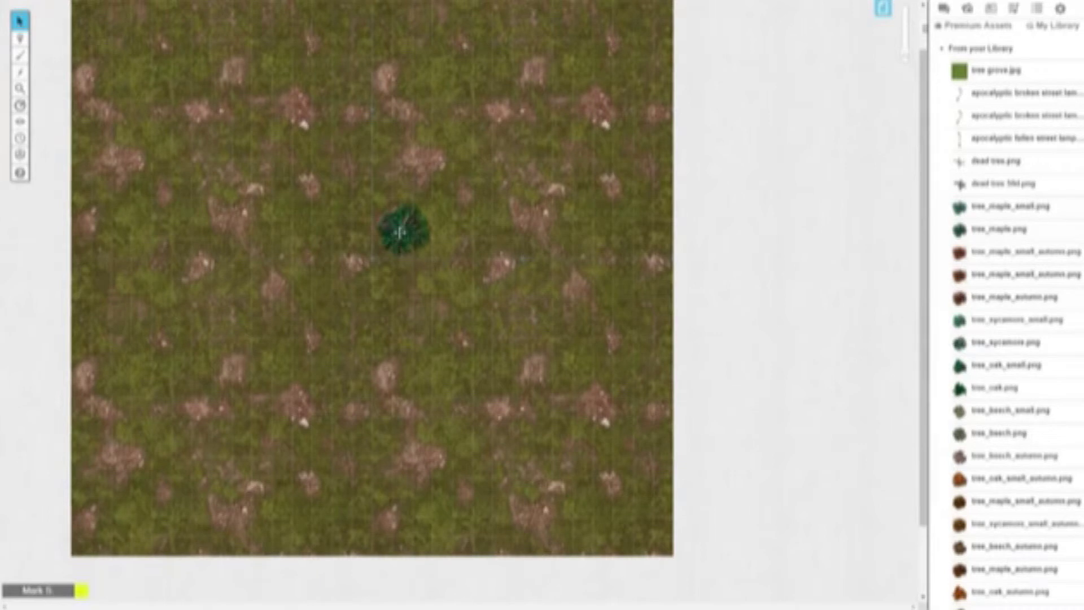
# Set the sycamore tree's dimensions to 6 by 6 units and move it slightly southwest
pyautogui.rightClick(401, 234)
pyautogui.moveTo(432, 211)
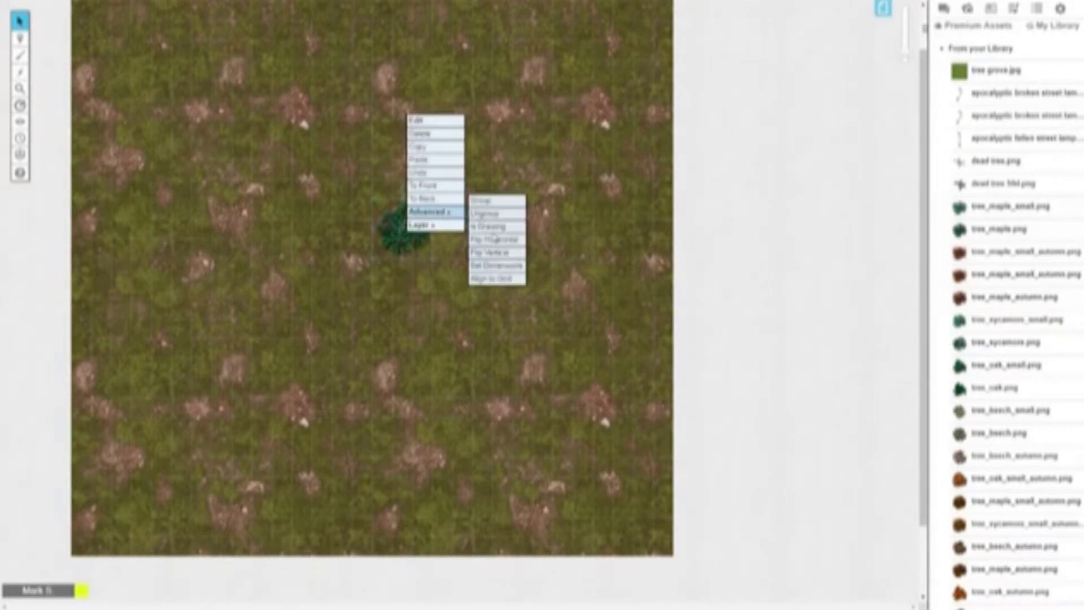
pyautogui.click(491, 266)
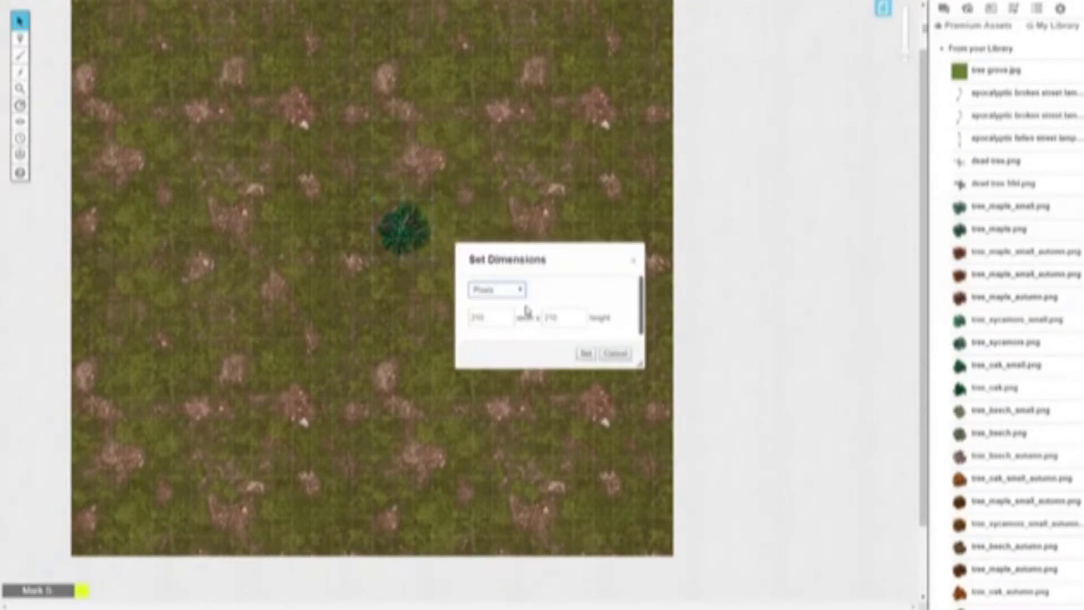
pyautogui.click(497, 290)
pyautogui.click(500, 313)
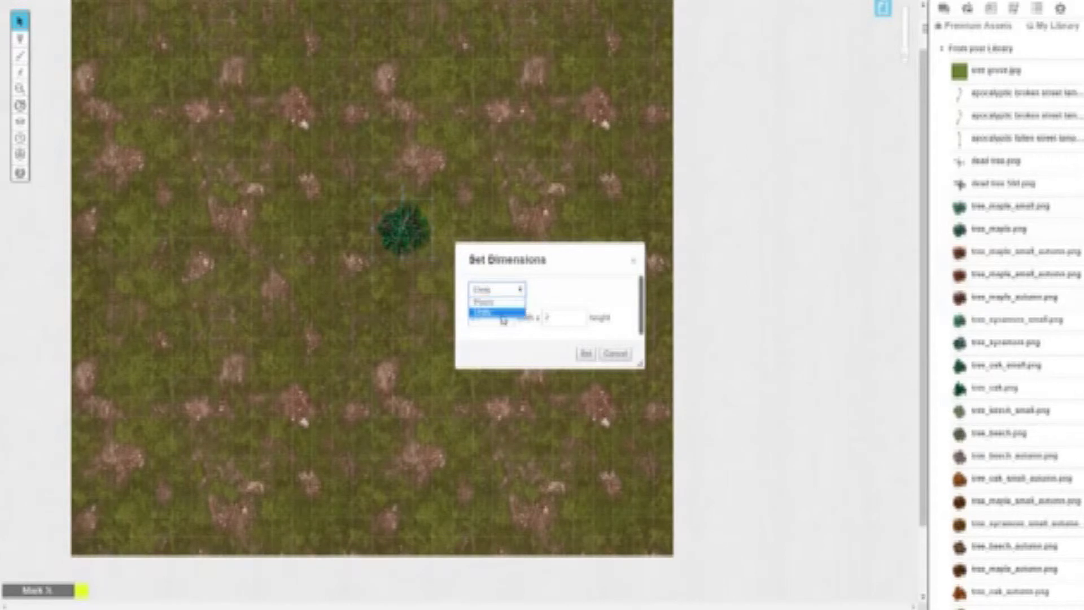
pyautogui.click(469, 317)
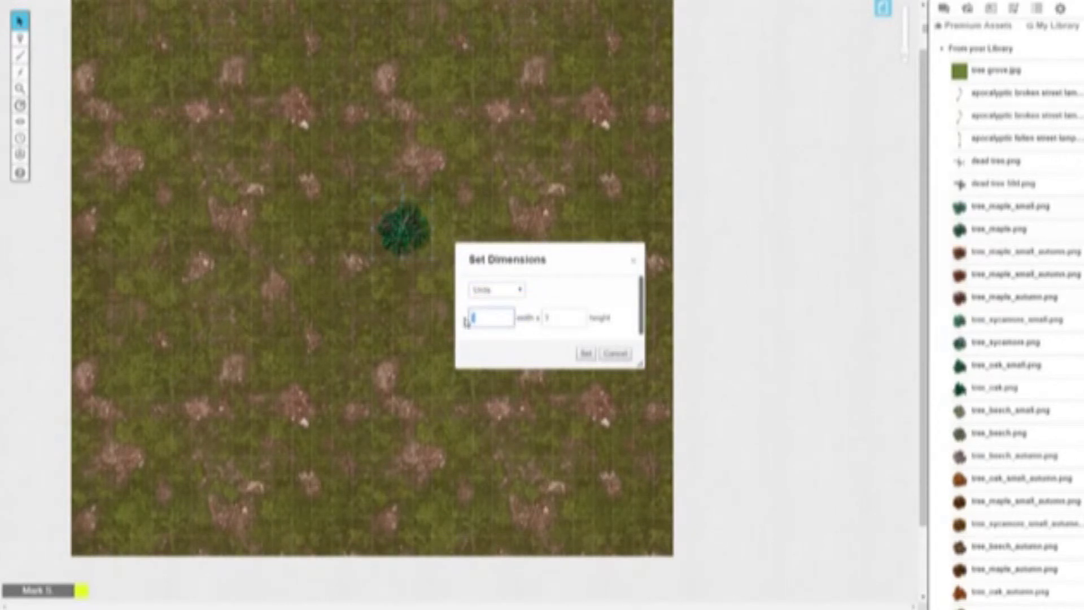
pyautogui.click(540, 319)
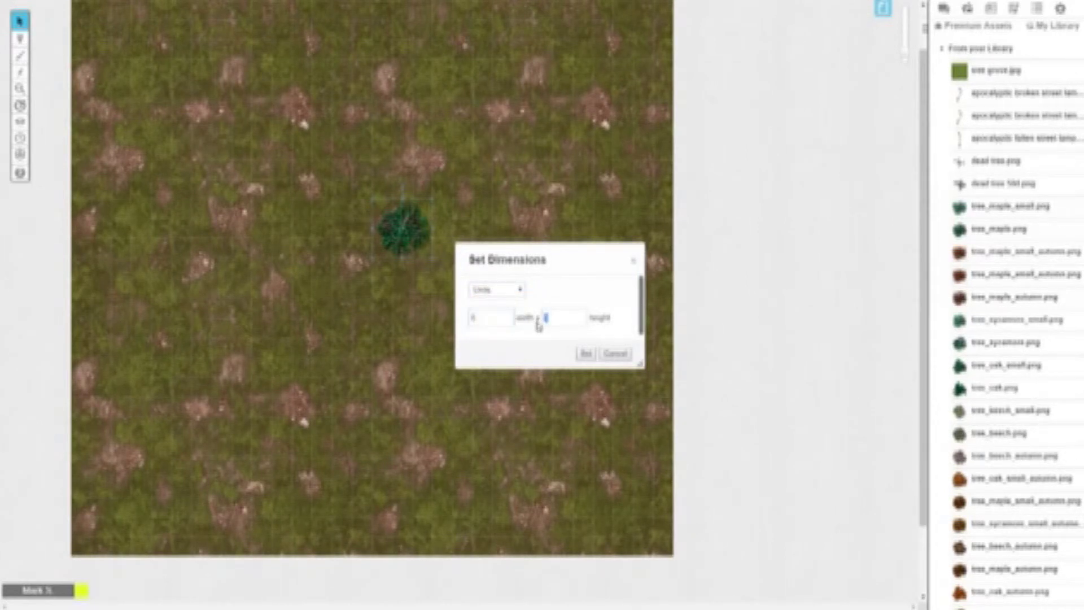
pyautogui.write('4')
pyautogui.click(584, 354)
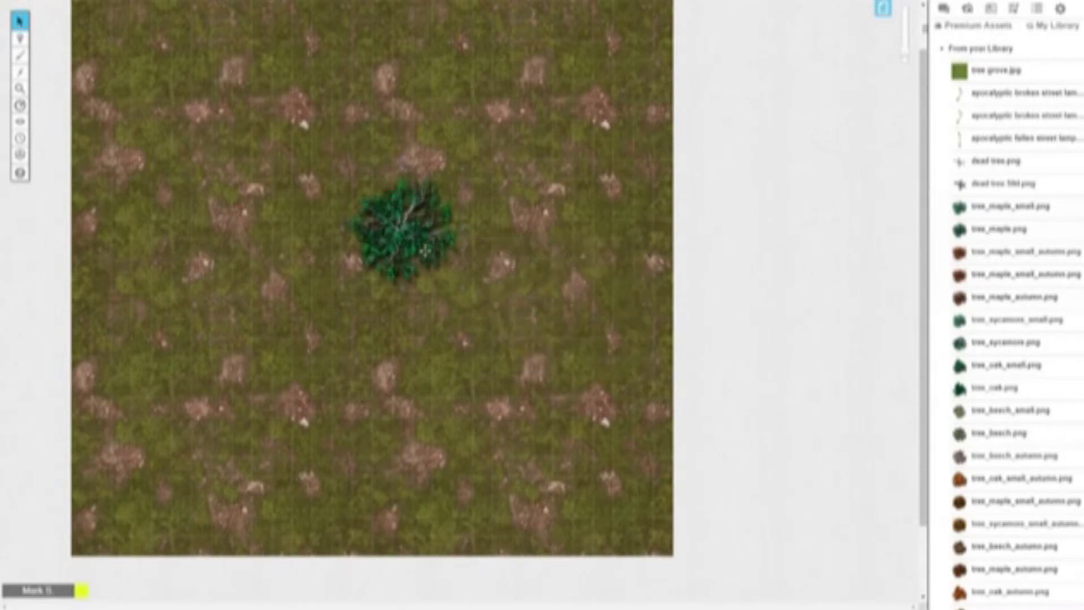
pyautogui.moveTo(425, 250); pyautogui.dragTo(373, 261)
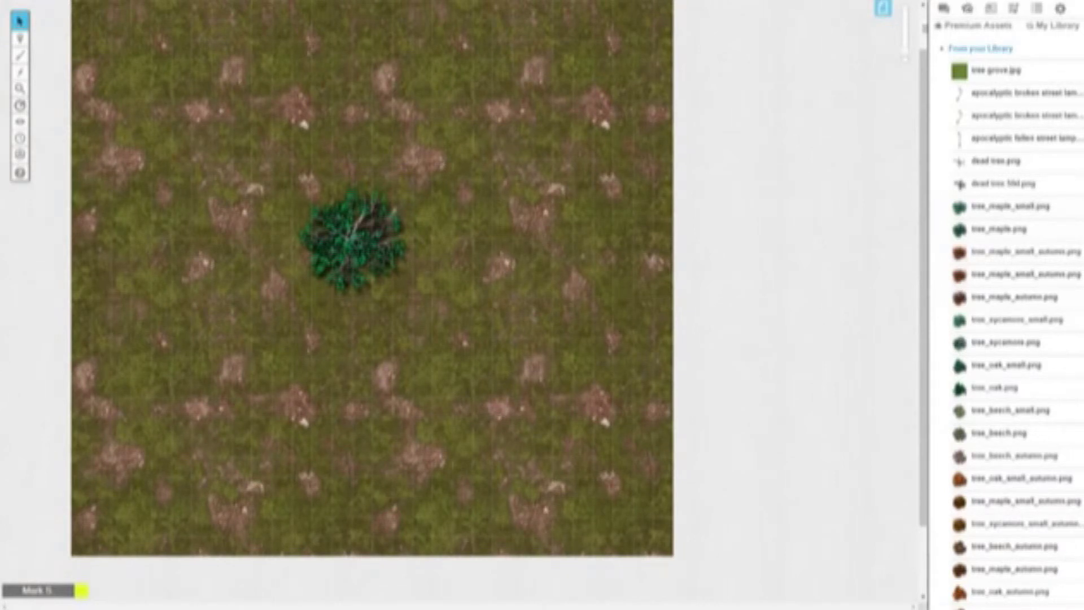
# Search the art library for "pit" and place pit_spiked.png on the ground southeast of the tree
pyautogui.scroll(1, 996, 71)
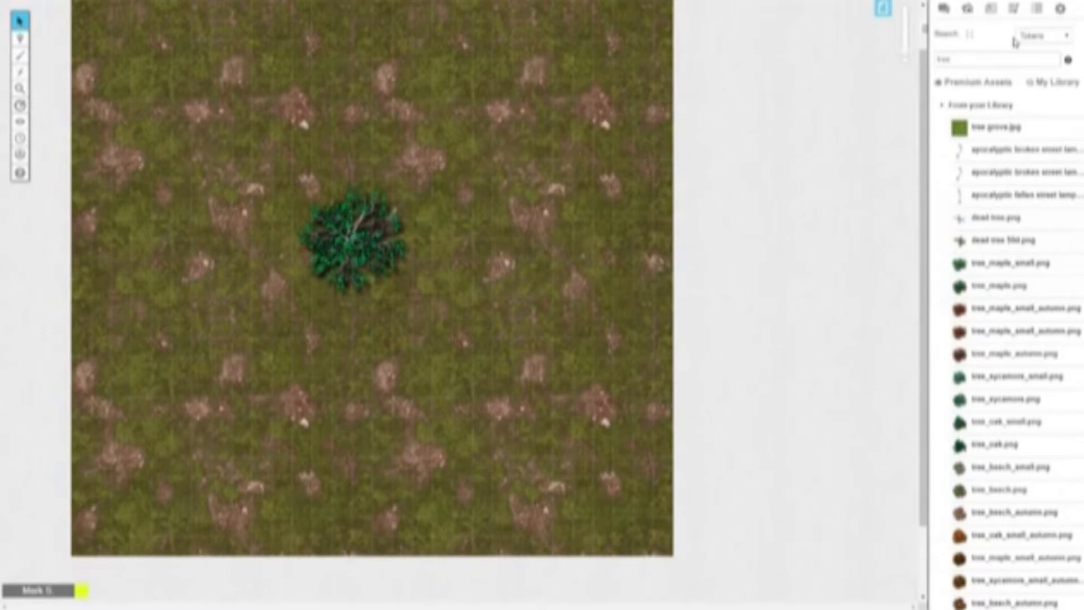
pyautogui.doubleClick(958, 59)
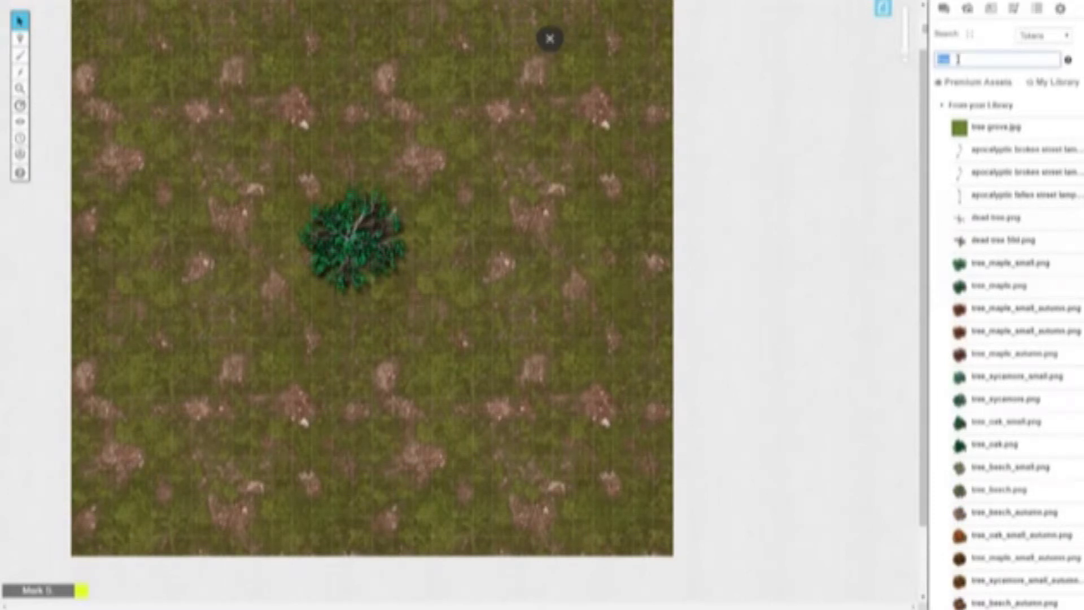
pyautogui.write('oak')
pyautogui.press('Return')
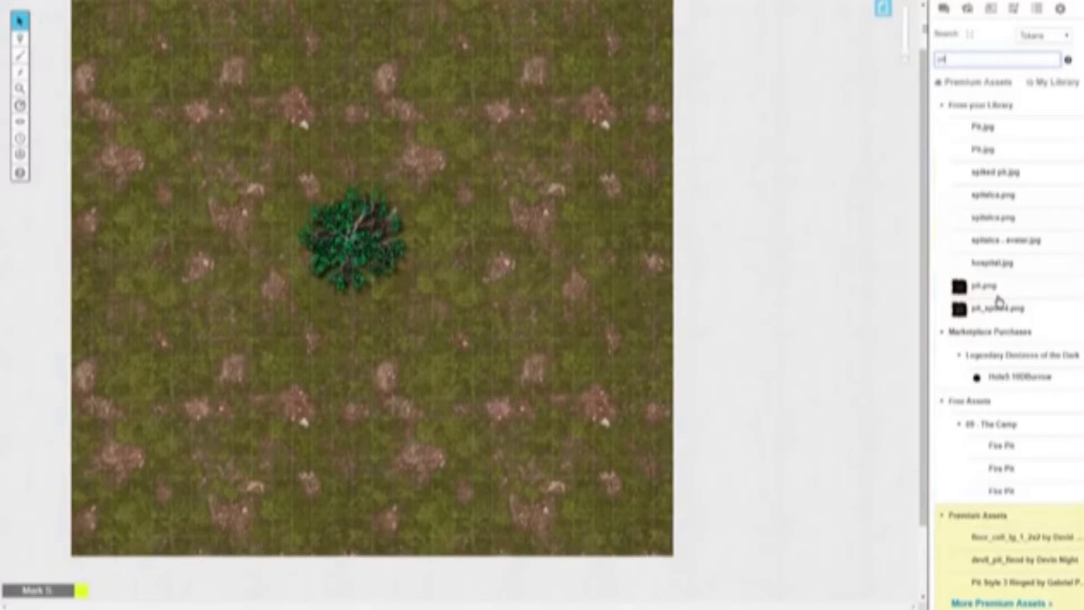
pyautogui.moveTo(999, 303); pyautogui.dragTo(521, 270)
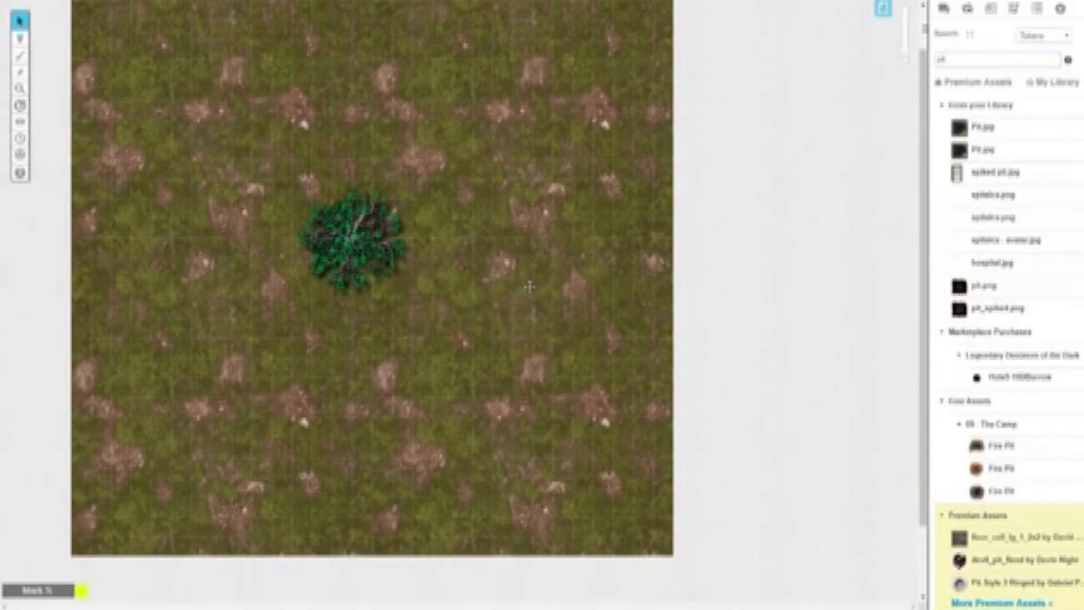
pyautogui.moveTo(529, 287); pyautogui.dragTo(464, 274)
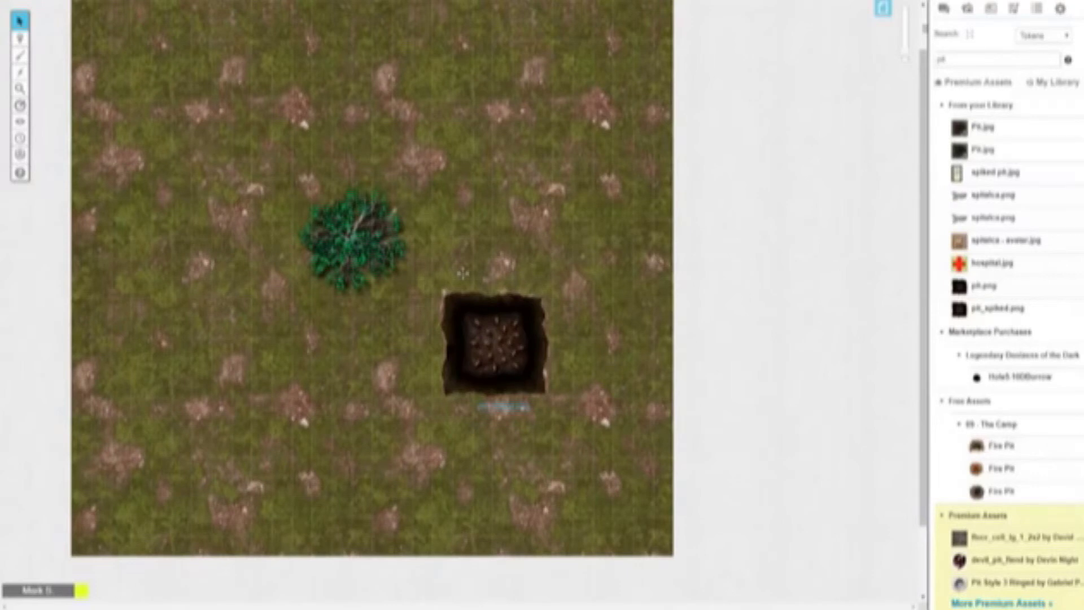
# Set the spiked pit's dimensions to 2 by 2 units and move it directly east of the tree
pyautogui.rightClick(462, 273)
pyautogui.moveTo(511, 264)
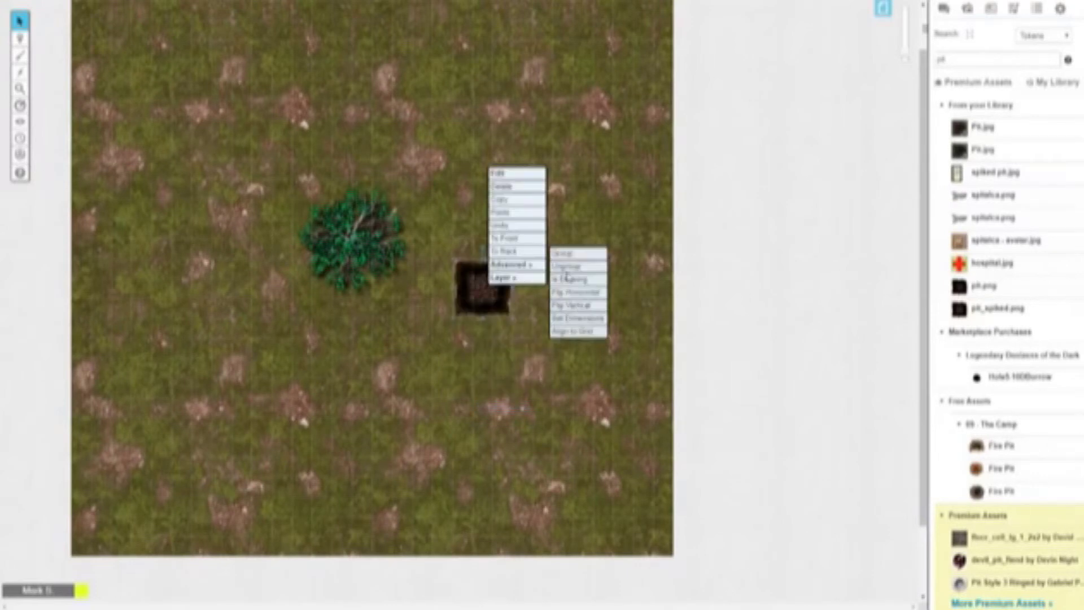
pyautogui.click(577, 318)
pyautogui.click(524, 290)
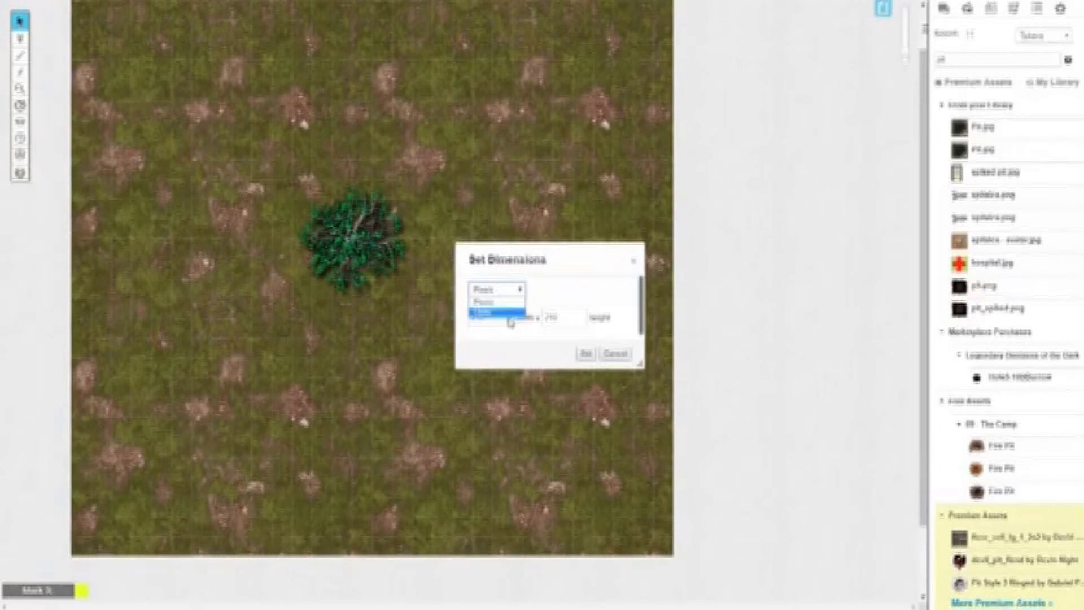
pyautogui.click(497, 312)
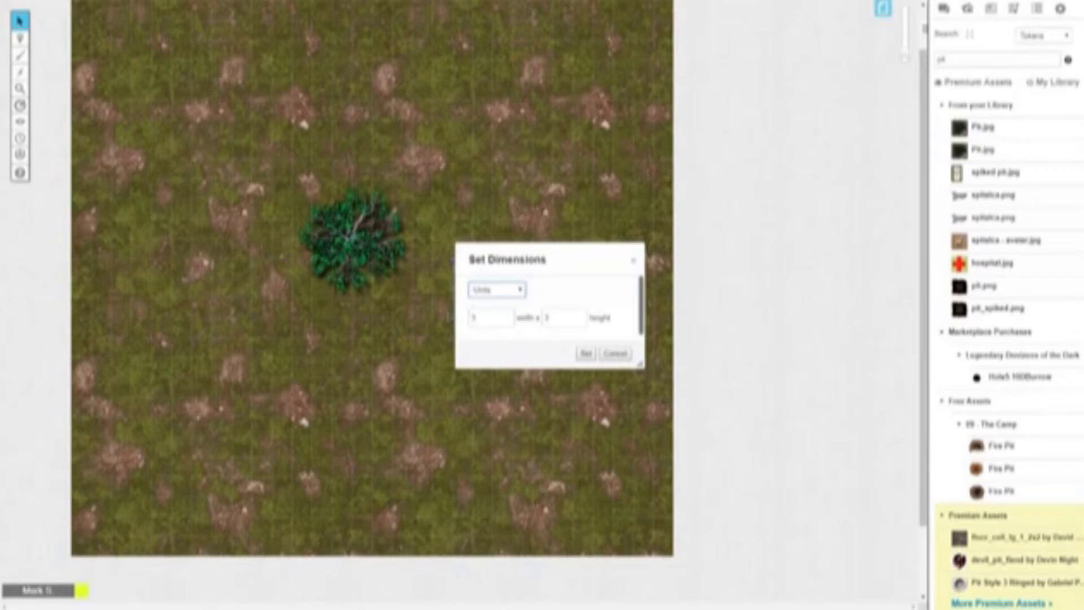
pyautogui.click(586, 354)
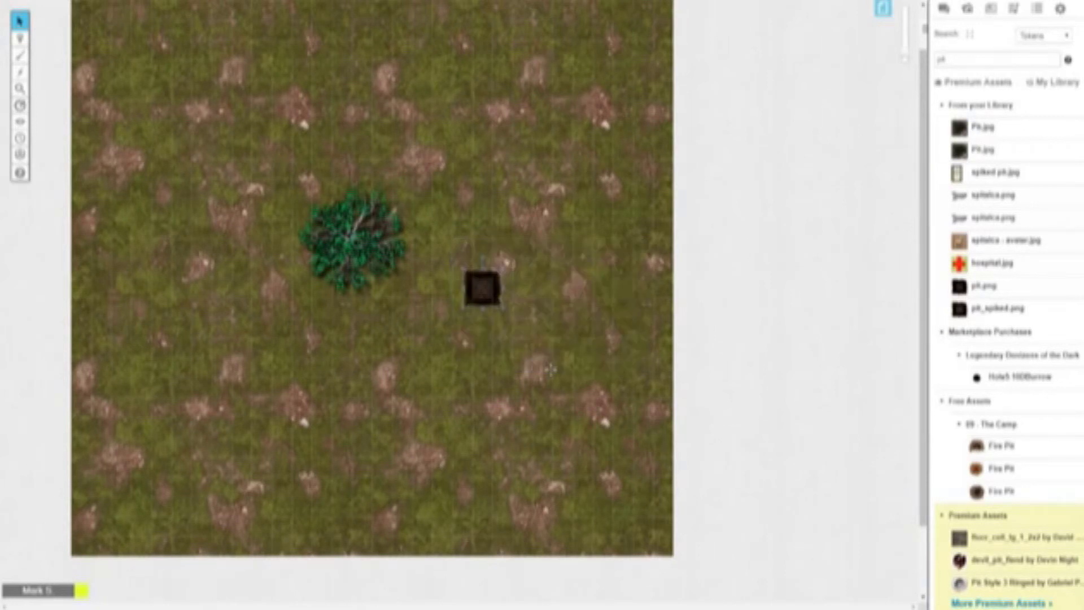
pyautogui.moveTo(484, 290); pyautogui.dragTo(474, 239)
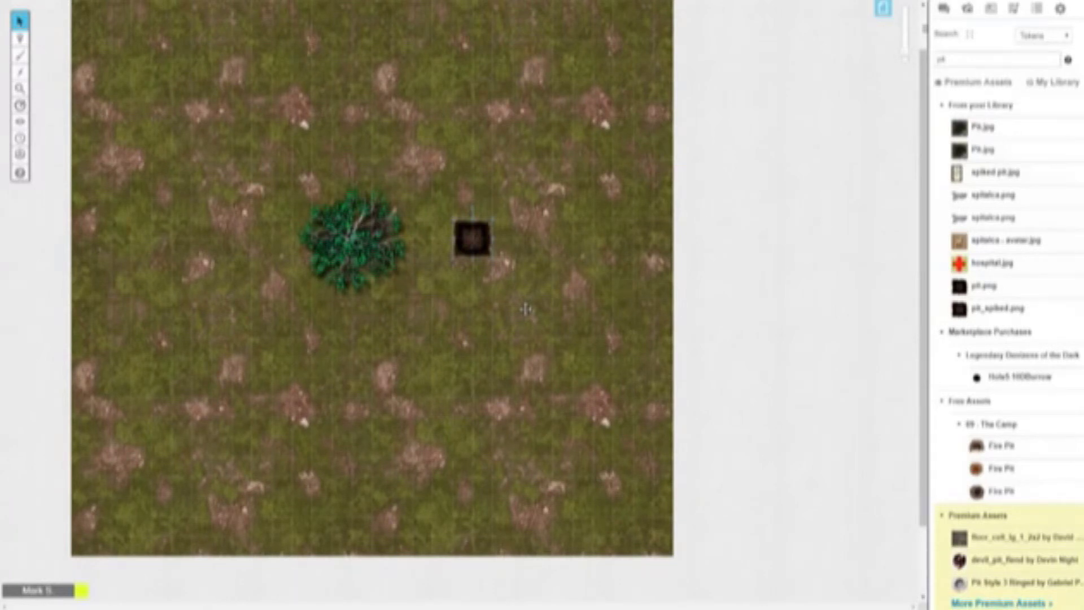
pyautogui.scroll(5, 526, 310)
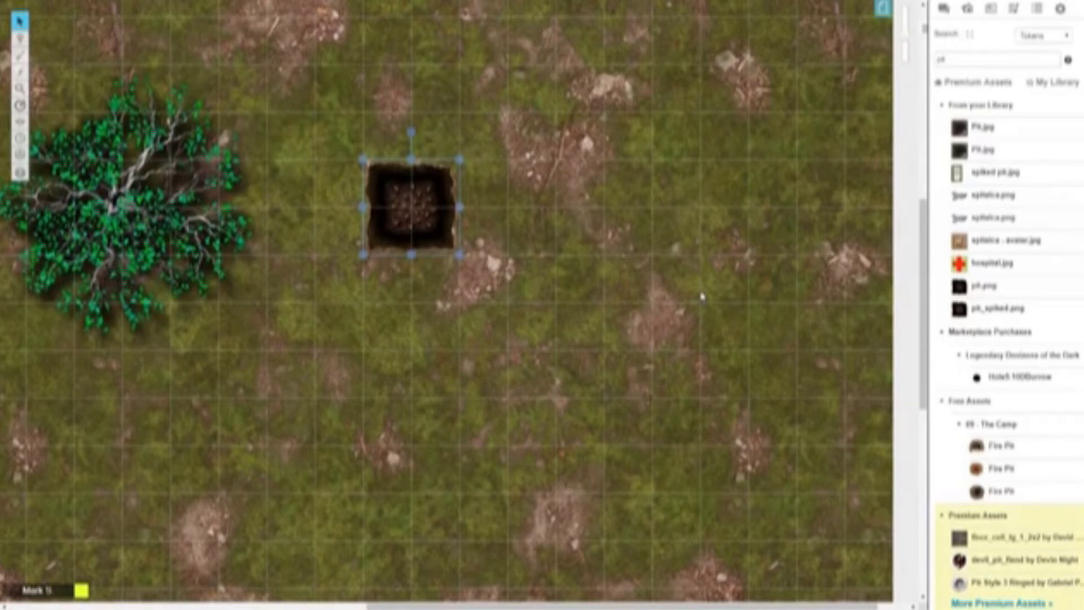
pyautogui.scroll(-2, 702, 296)
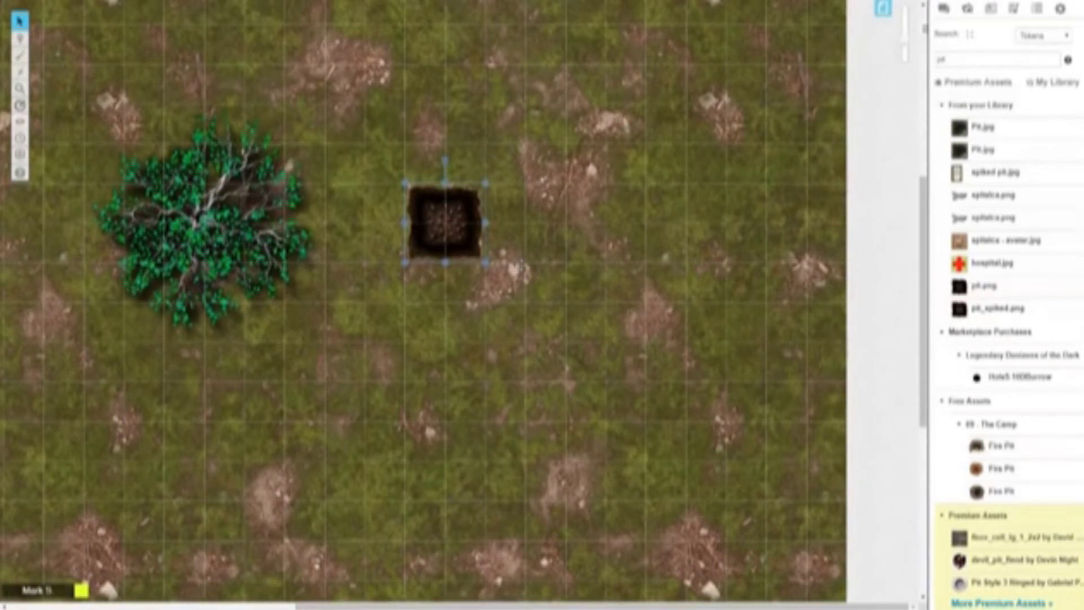
# Open the ready-made woodland page with the rocky ledge and cave opening, and look over its layout
pyautogui.scroll(-2, 520, 264)
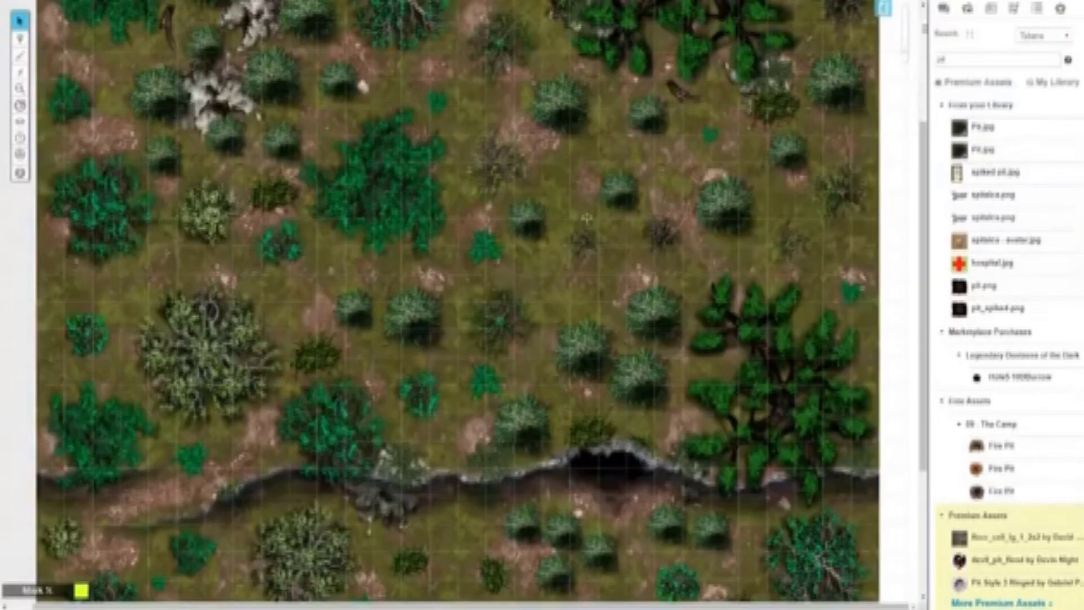
pyautogui.scroll(-2, 587, 217)
pyautogui.scroll(1, 711, 383)
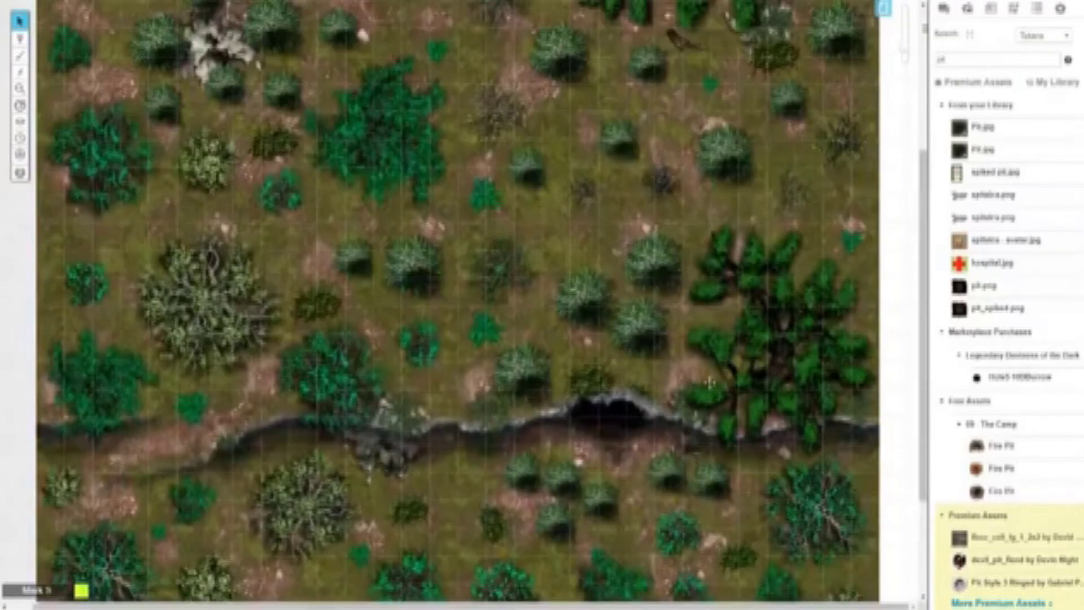